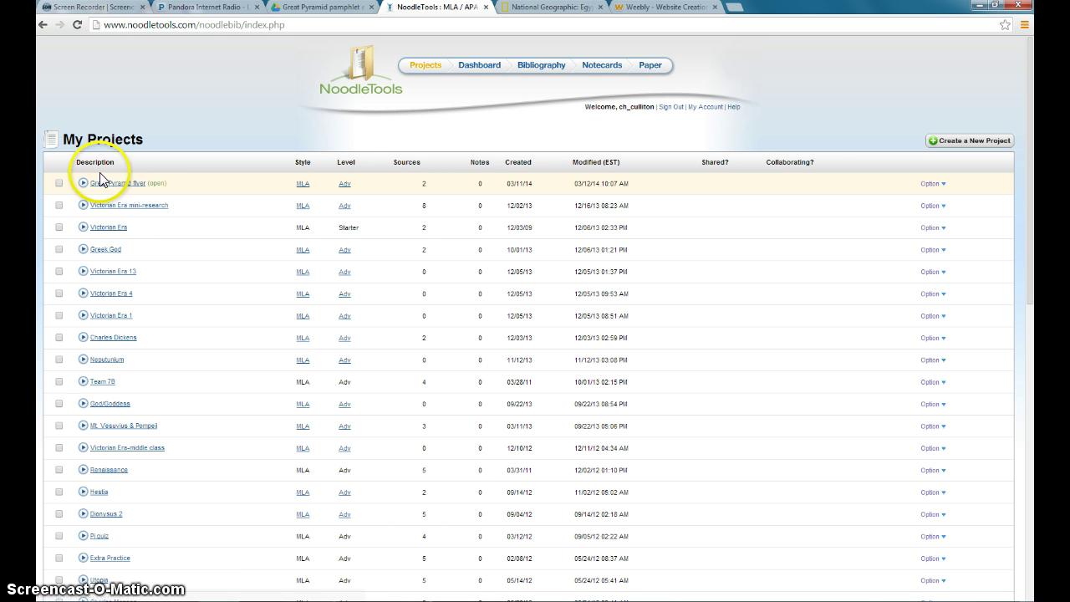
Open the Works Cited list of the Great Pyramid flyer project and start a new Web Site citation for a web page
{"action": "left_click", "coordinate": [117, 189]}
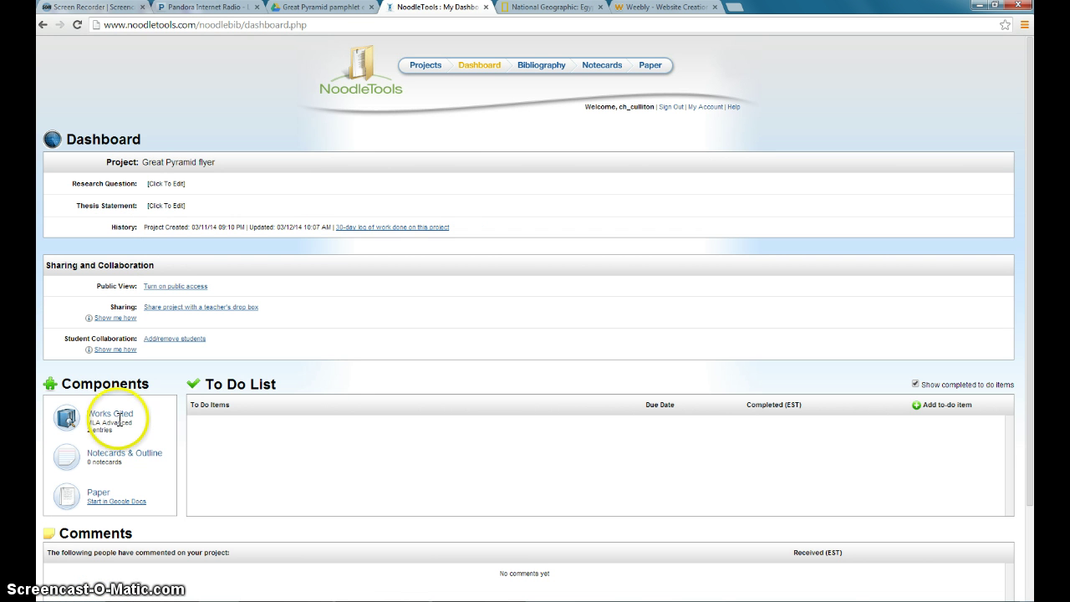
{"action": "left_click", "coordinate": [121, 416]}
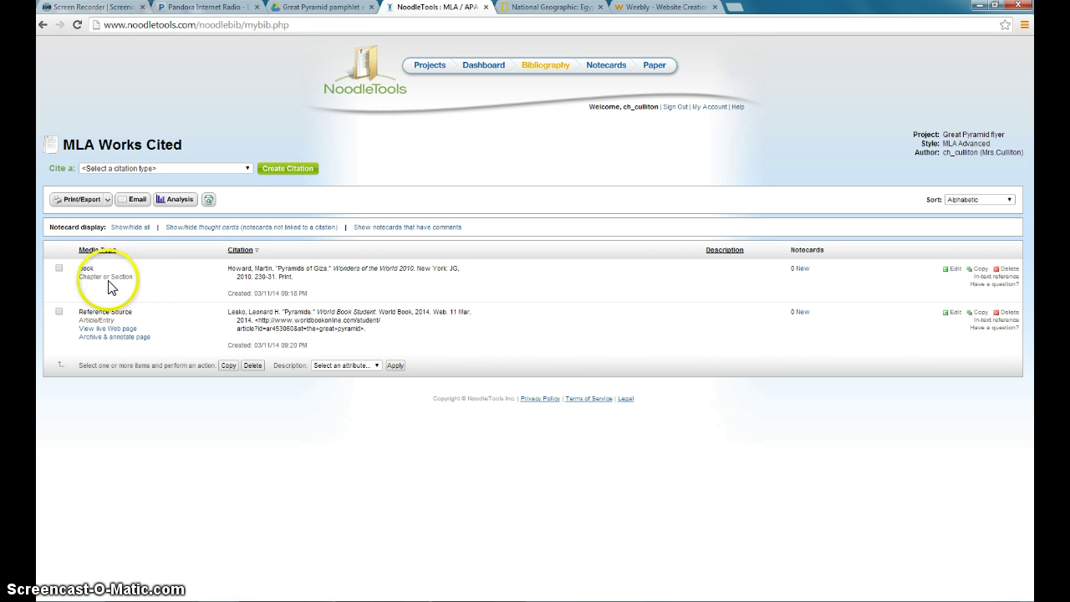
{"action": "left_click", "coordinate": [246, 168]}
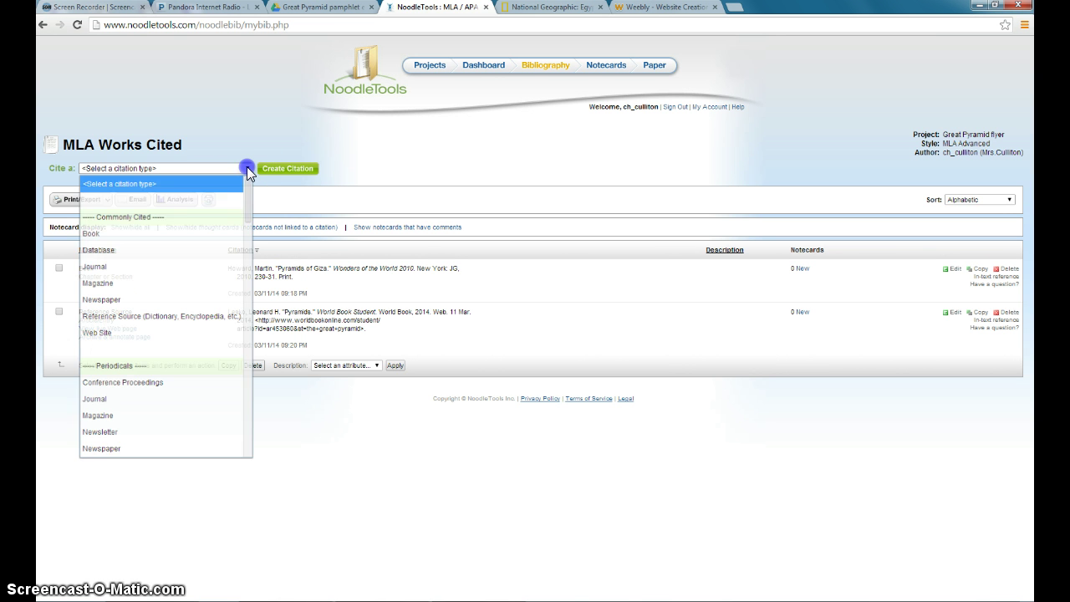
{"action": "left_click", "coordinate": [139, 332]}
{"action": "left_click", "coordinate": [289, 169]}
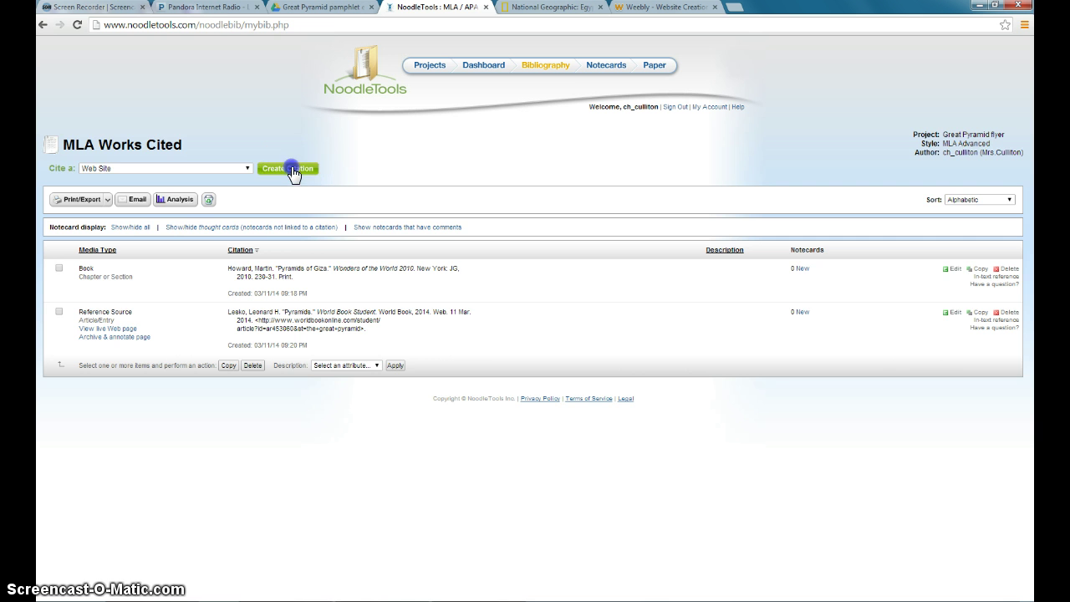
{"action": "left_click", "coordinate": [162, 174]}
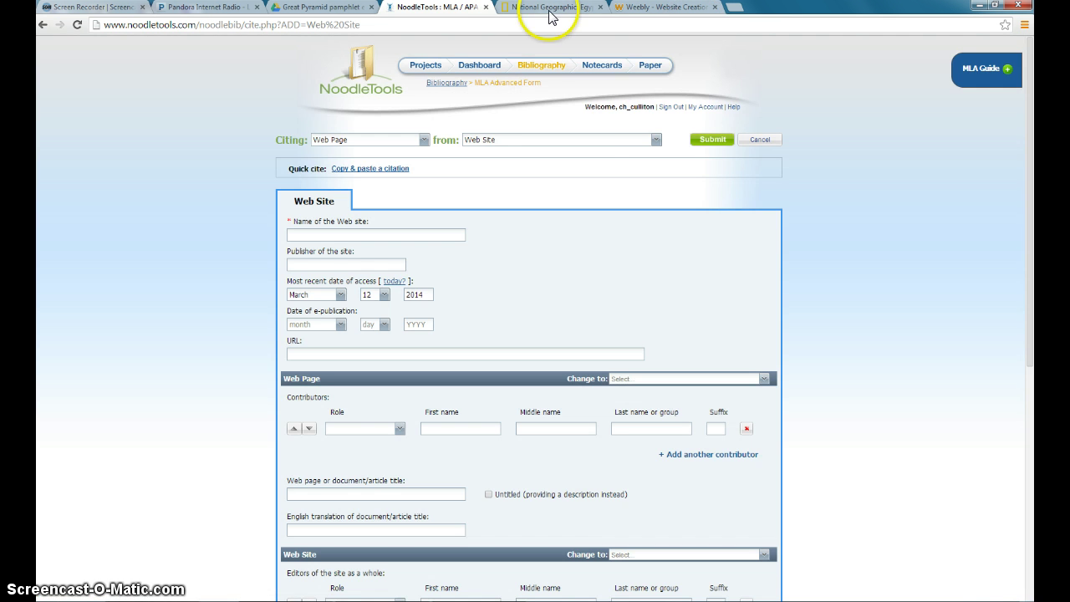
Check the National Geographic pyramid page and the site's home page for the site name, and enter "National Geographic" as the citation's Web site name
{"action": "left_click", "coordinate": [553, 8]}
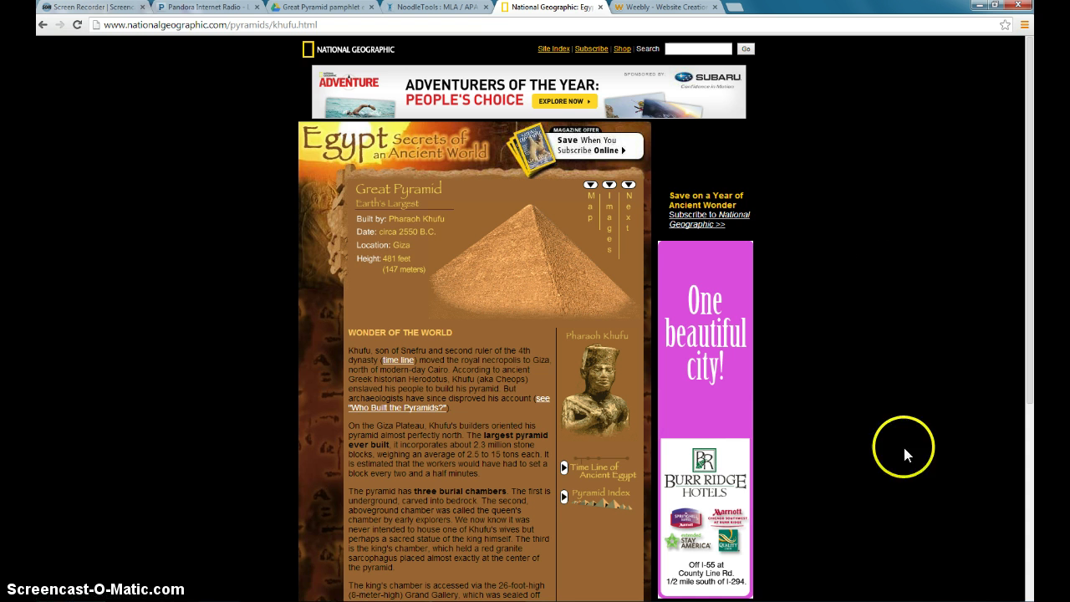
{"action": "scroll", "coordinate": [645, 464], "scroll_direction": "down", "scroll_amount": 5}
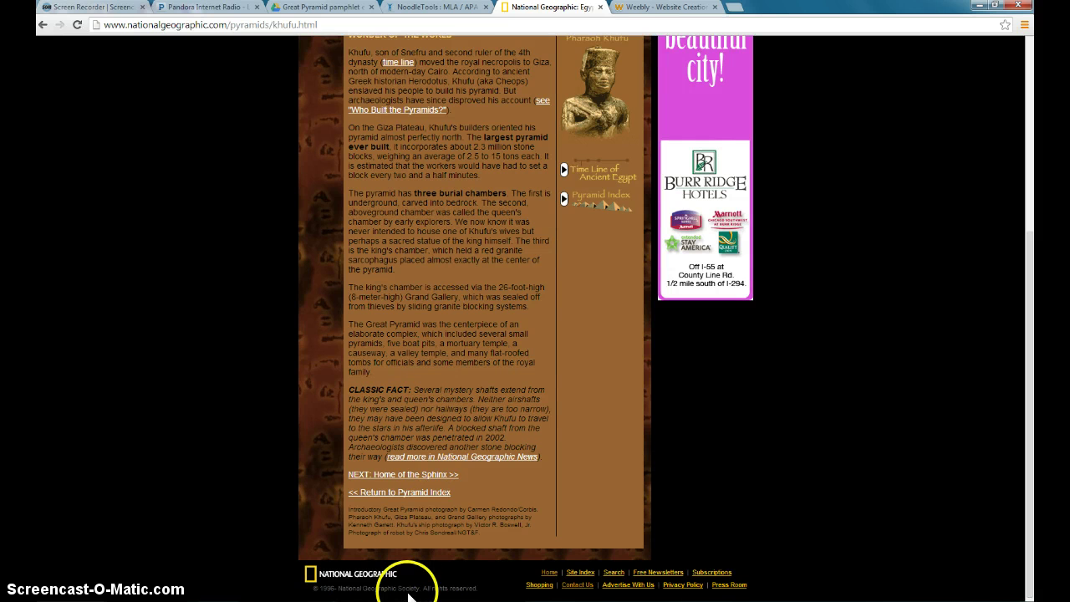
{"action": "scroll", "coordinate": [583, 520], "scroll_direction": "up", "scroll_amount": 5}
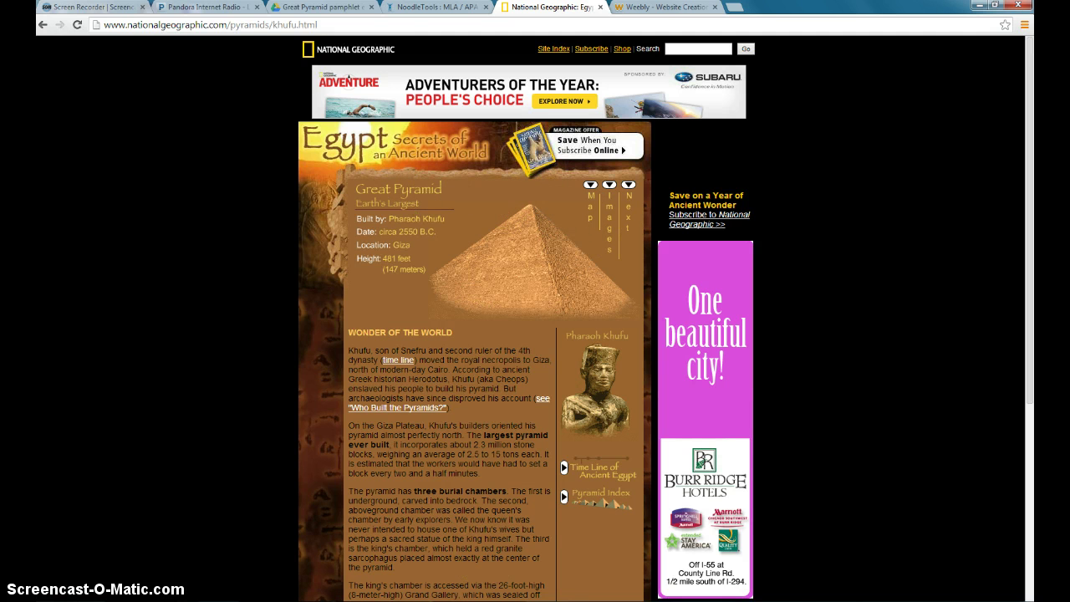
{"action": "left_click", "coordinate": [432, 7]}
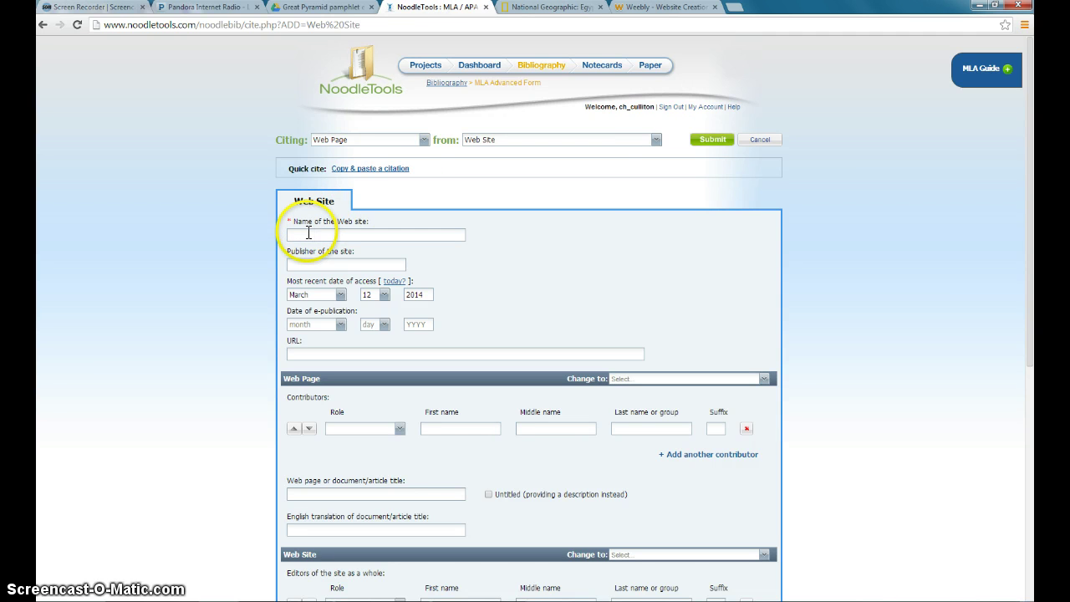
{"action": "left_click", "coordinate": [548, 12]}
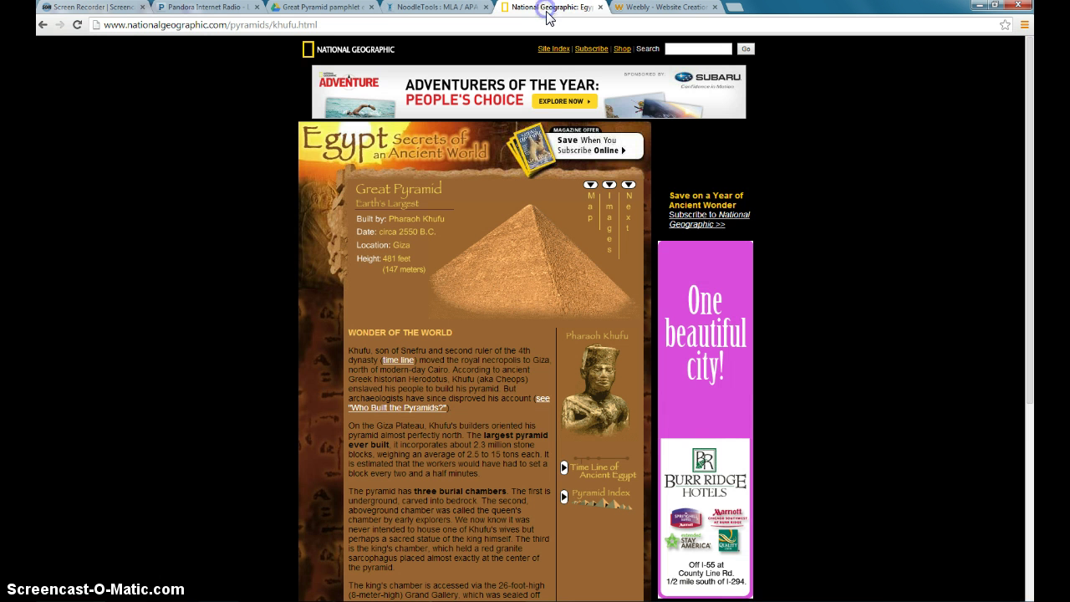
{"action": "left_click", "coordinate": [365, 55]}
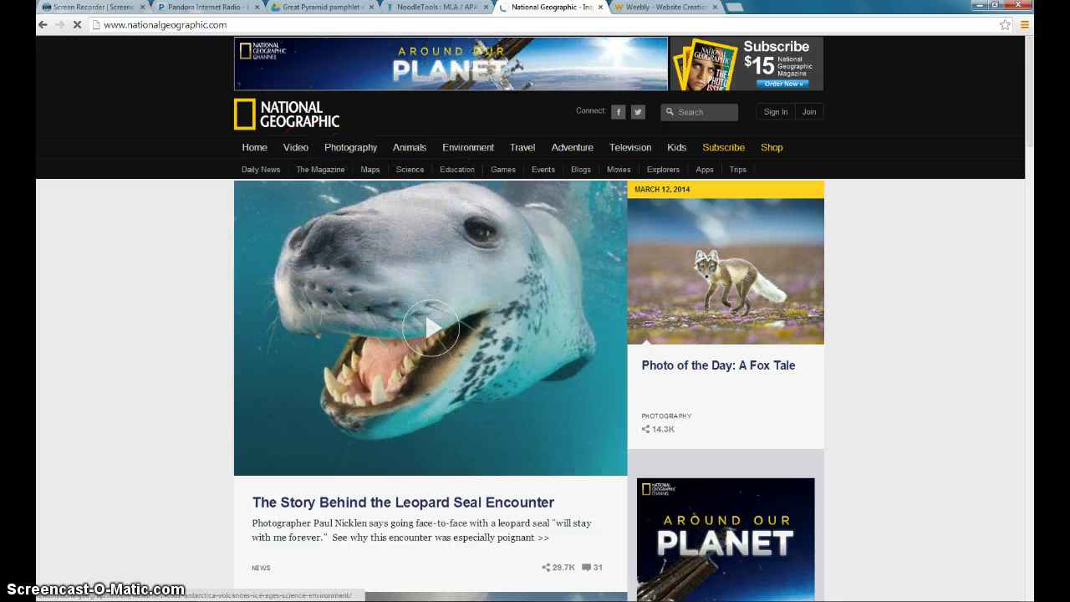
{"action": "left_click", "coordinate": [441, 8]}
{"action": "left_click", "coordinate": [357, 235]}
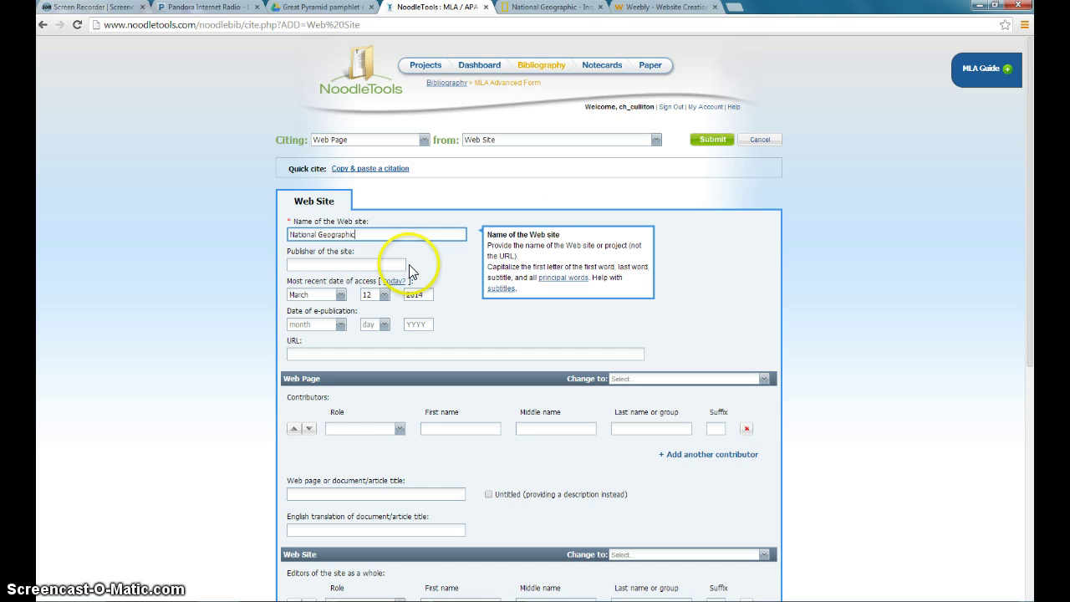
Find the copyright holder in the National Geographic home page footer and enter "National Geographic Society" as the publisher of the site
{"action": "left_click", "coordinate": [554, 8]}
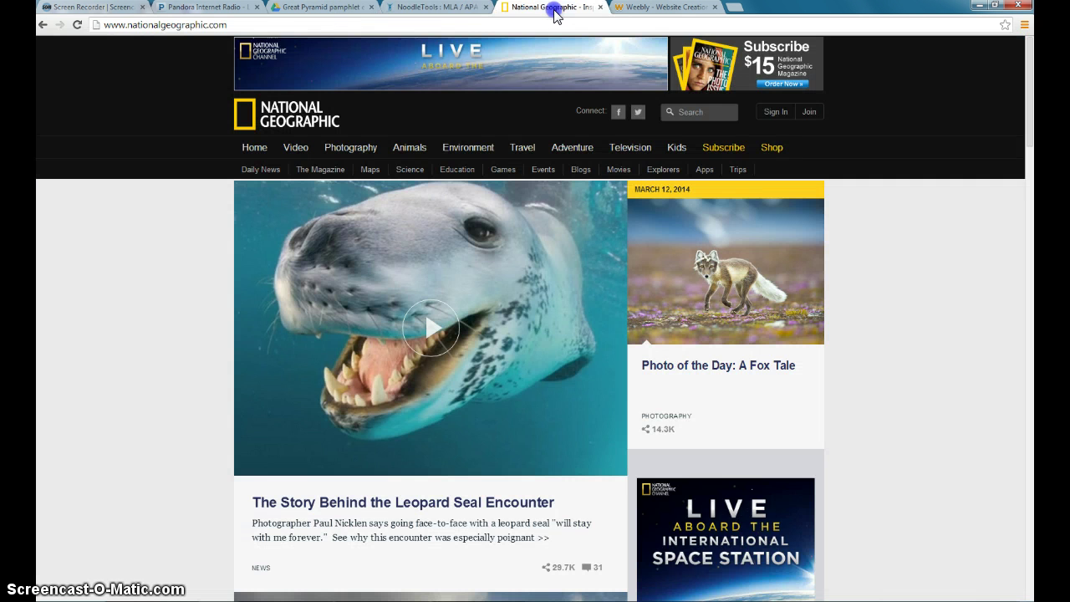
{"action": "scroll", "coordinate": [1028, 346], "scroll_direction": "down", "scroll_amount": 2}
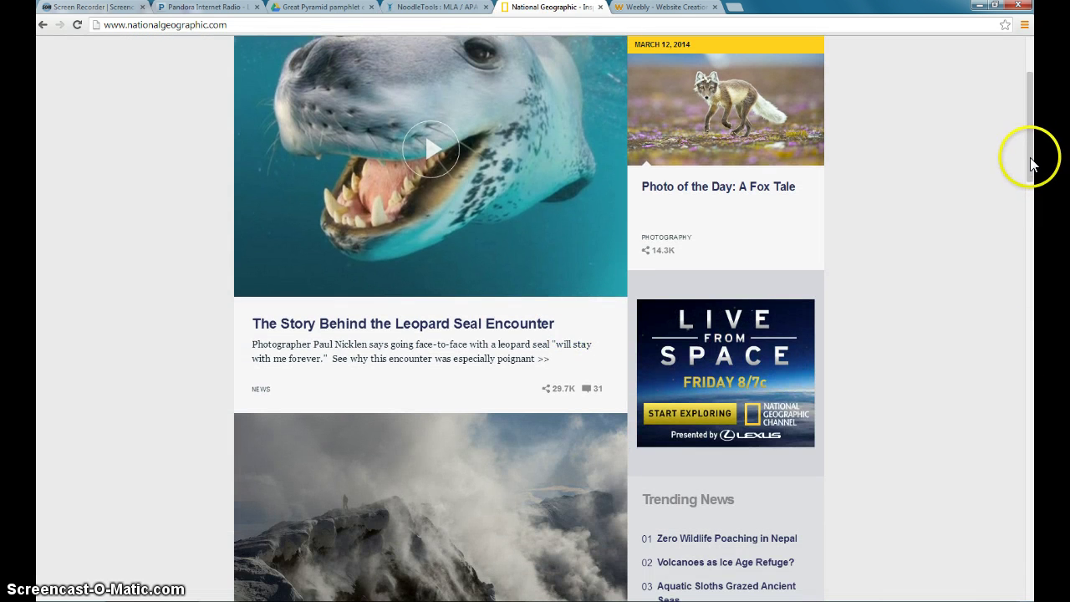
{"action": "left_click_drag", "start_coordinate": [1031, 163], "coordinate": [1030, 595]}
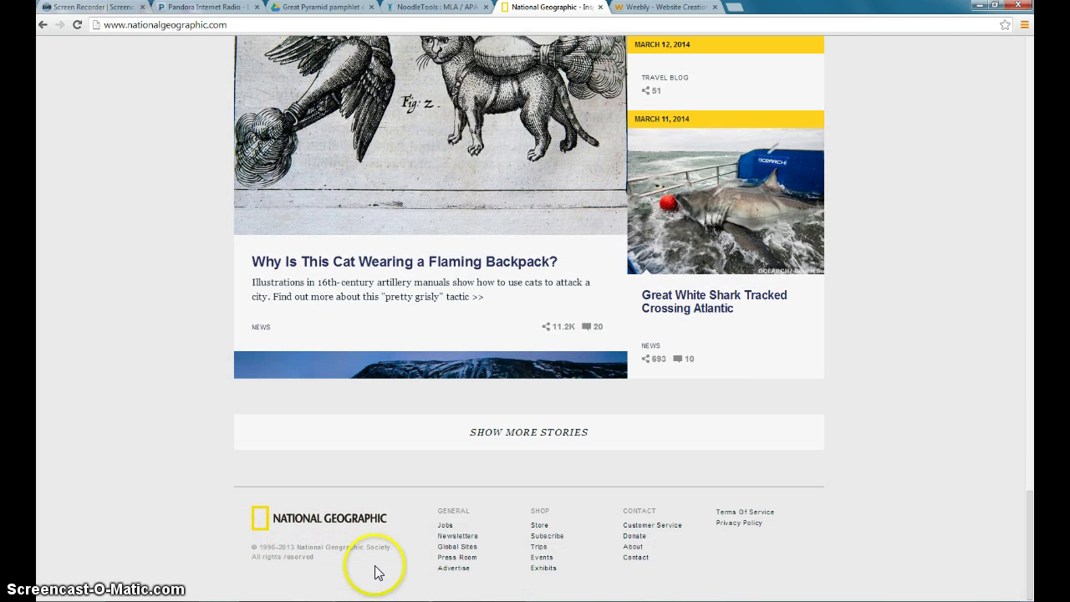
{"action": "left_click", "coordinate": [434, 13]}
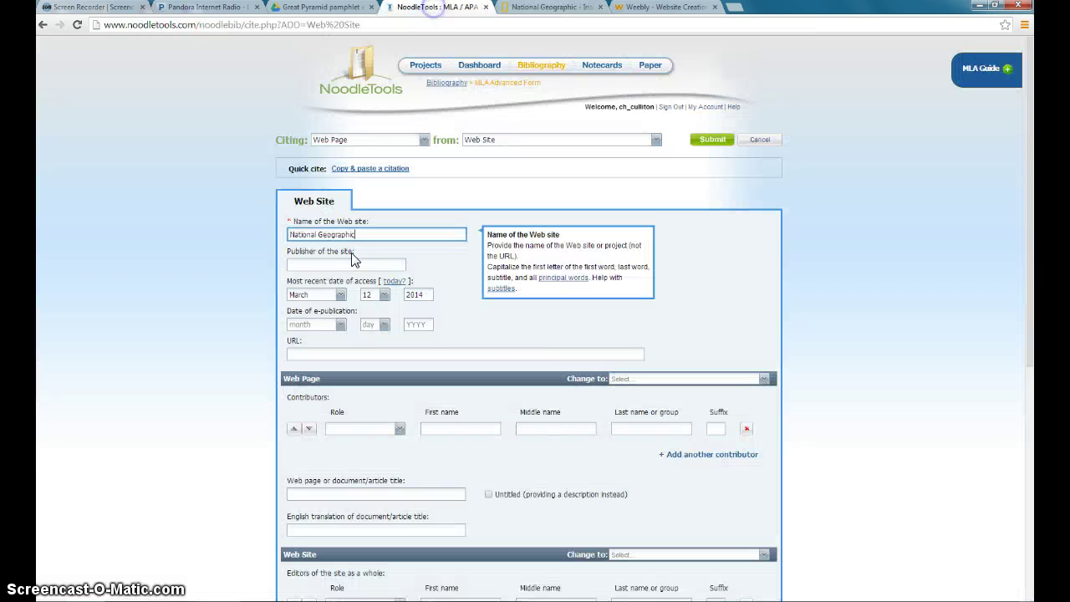
{"action": "left_click", "coordinate": [324, 263]}
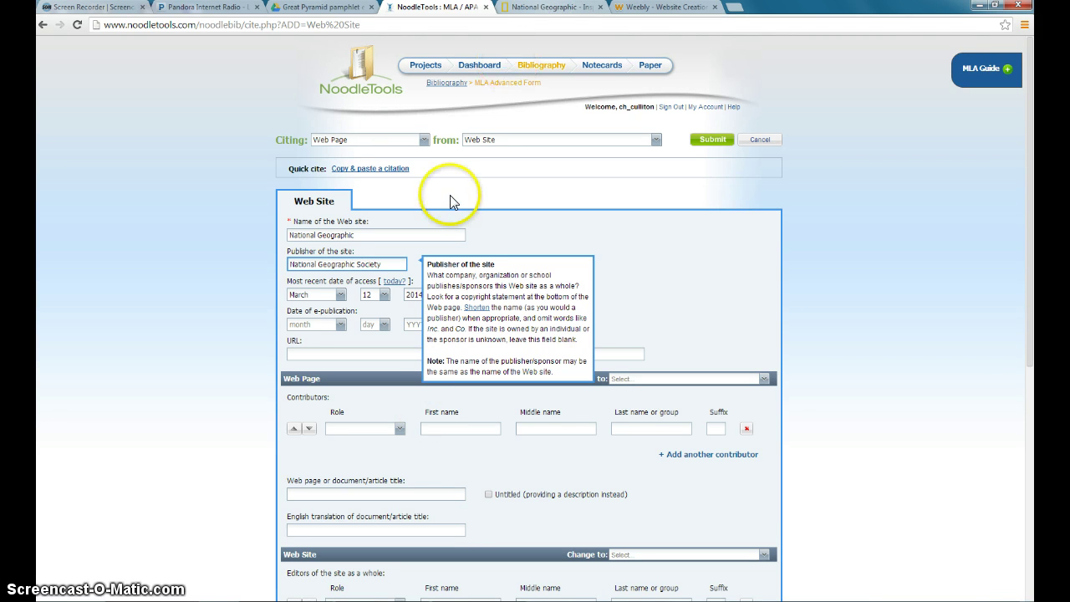
{"action": "left_click", "coordinate": [654, 267]}
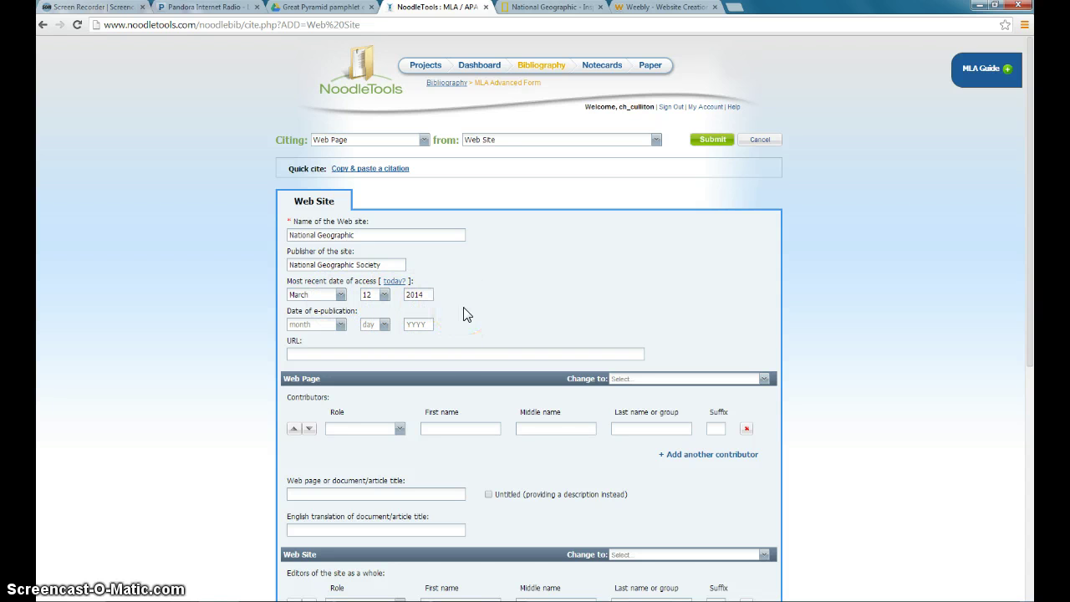
Check the copyright years in the National Geographic footer and set the citation's e-publication year to 1996-2013
{"action": "left_click", "coordinate": [551, 8]}
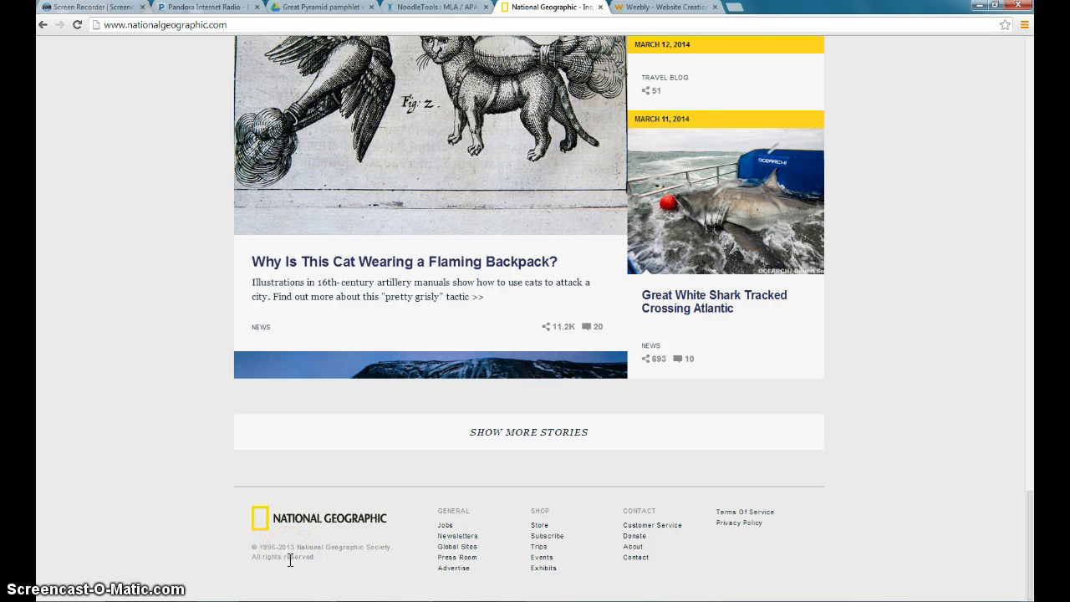
{"action": "left_click", "coordinate": [458, 8]}
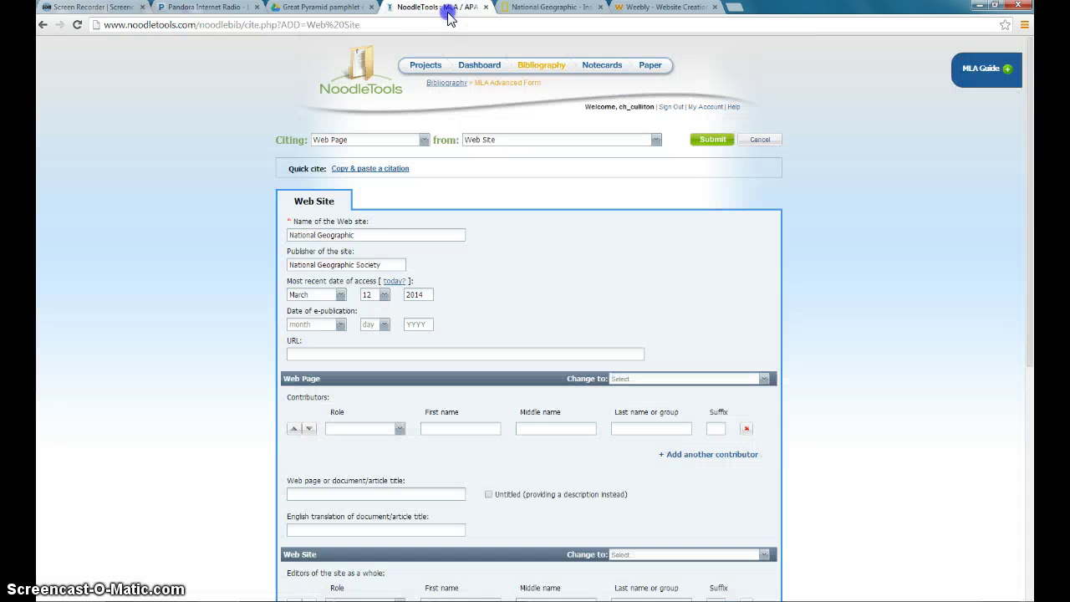
{"action": "left_click", "coordinate": [428, 324]}
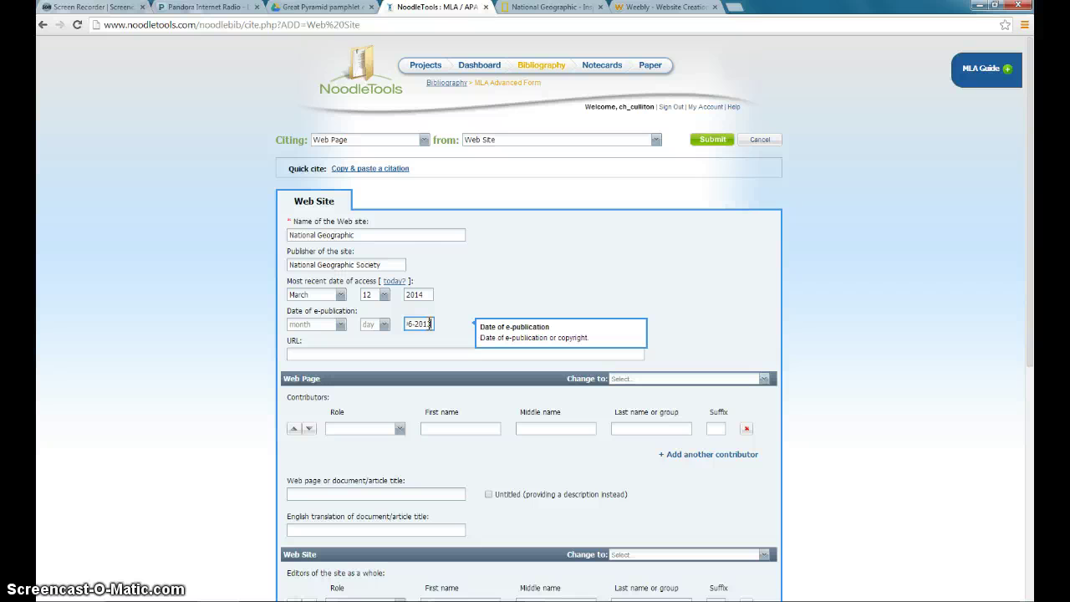
{"action": "type", "text": "1996-2013"}
{"action": "left_click", "coordinate": [448, 354]}
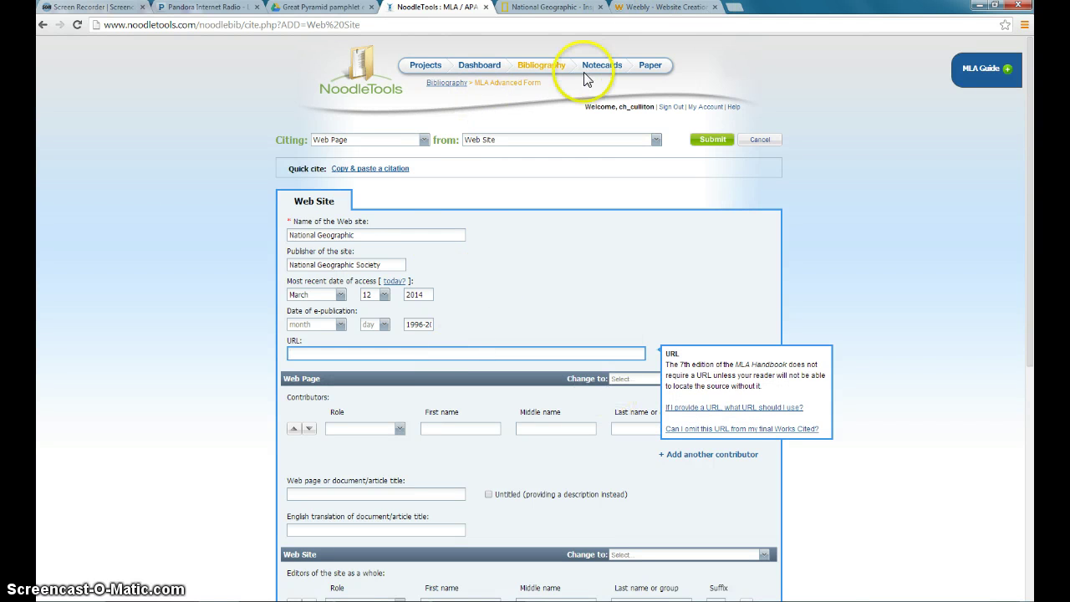
{"action": "left_click", "coordinate": [535, 9]}
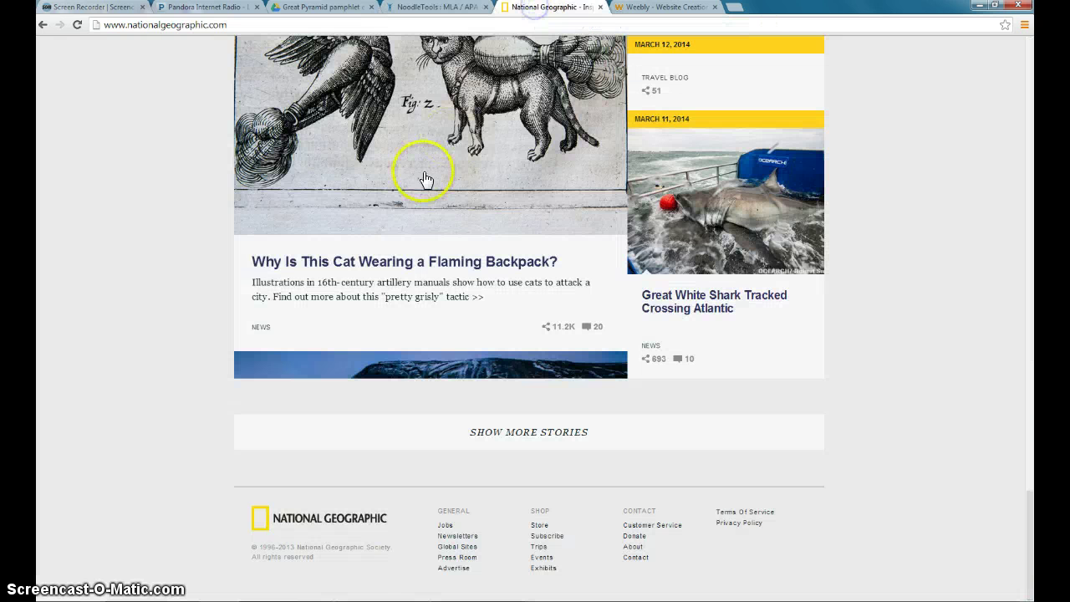
{"action": "left_click", "coordinate": [44, 25]}
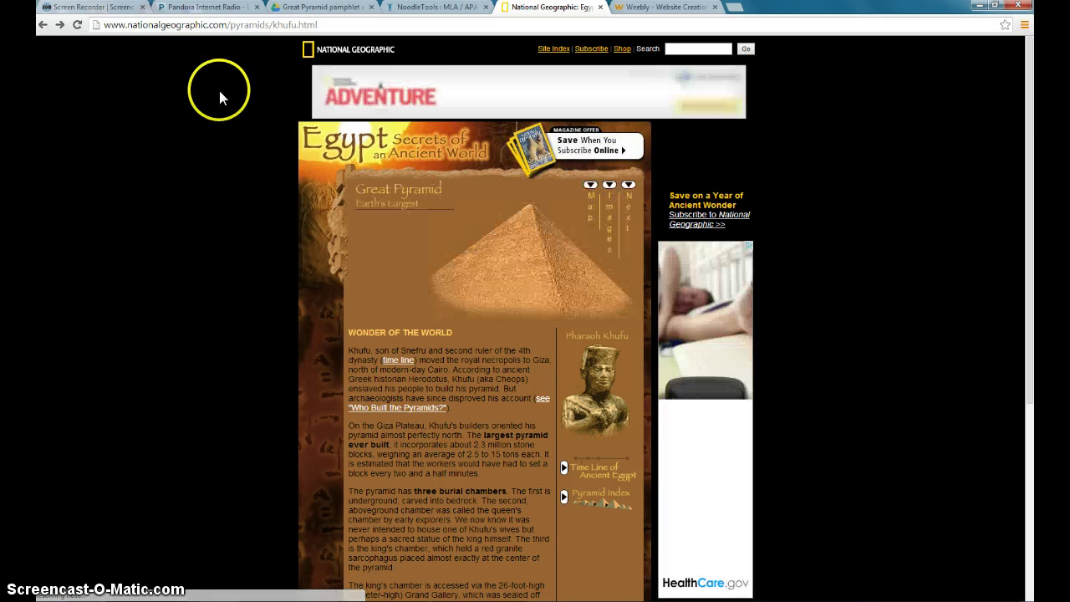
{"action": "left_click", "coordinate": [292, 24]}
{"action": "right_click", "coordinate": [293, 26]}
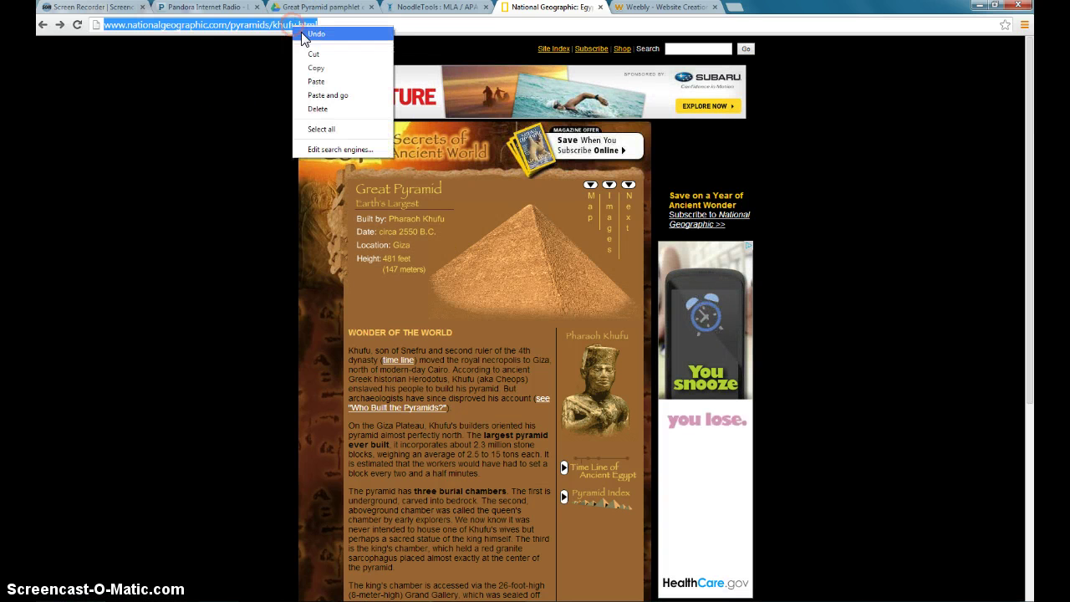
{"action": "left_click", "coordinate": [323, 68]}
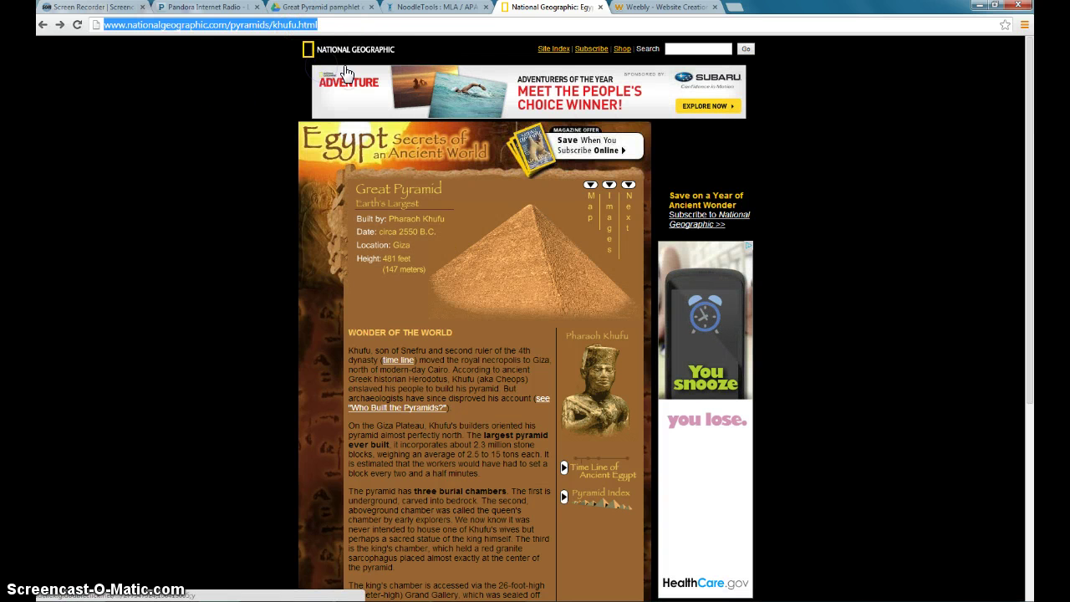
{"action": "left_click", "coordinate": [431, 7]}
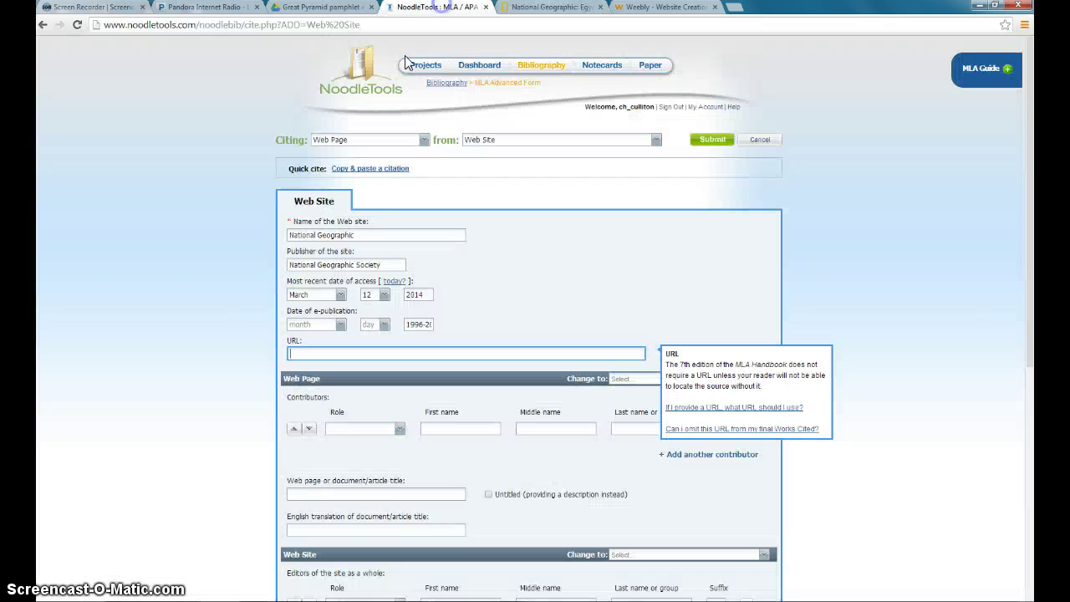
{"action": "left_click", "coordinate": [331, 354]}
{"action": "right_click", "coordinate": [331, 355]}
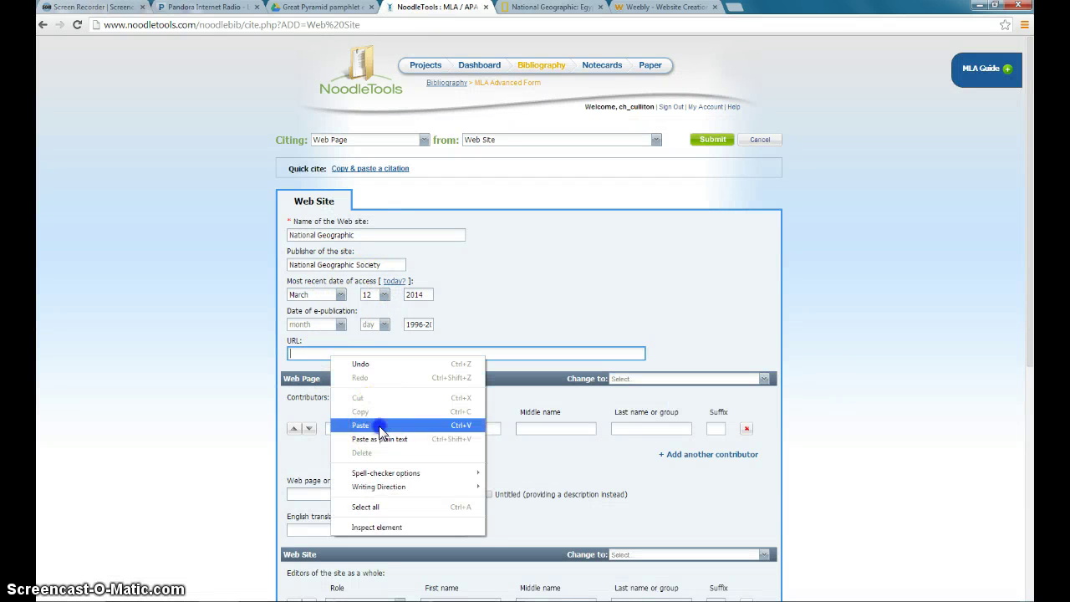
{"action": "left_click", "coordinate": [382, 420]}
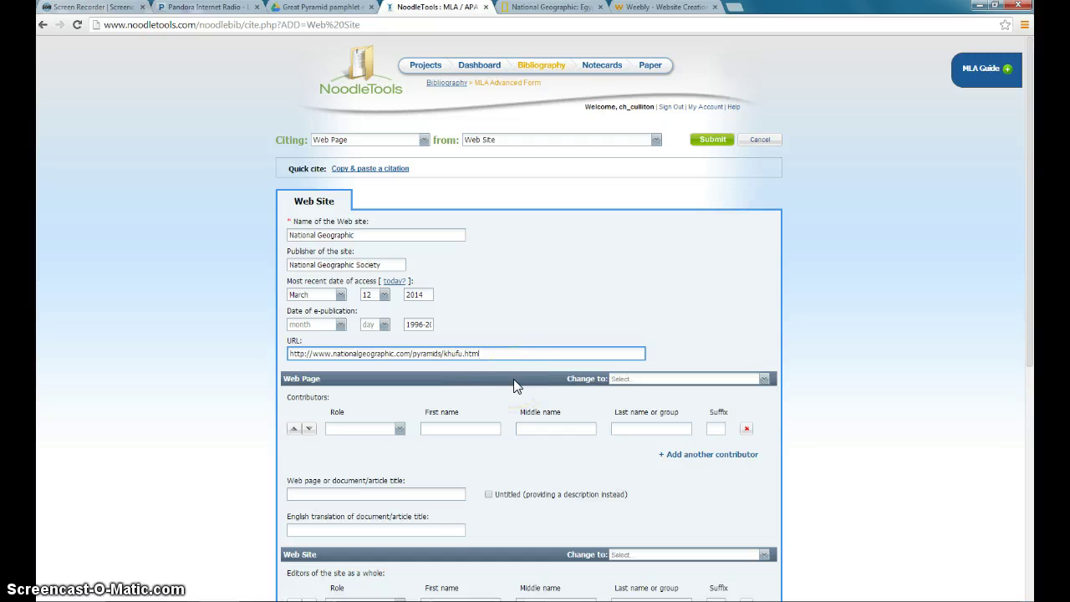
Review the citation form's contributor fields and check the National Geographic Great Pyramid page from top to bottom for an author
{"action": "scroll", "coordinate": [540, 343], "scroll_direction": "down", "scroll_amount": 2}
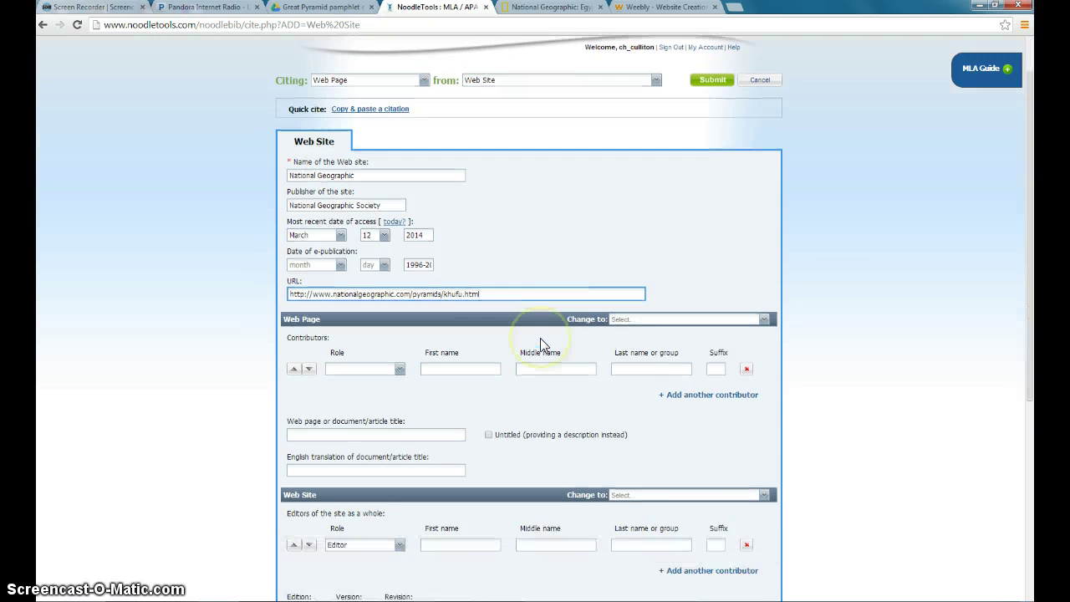
{"action": "scroll", "coordinate": [540, 345], "scroll_direction": "down", "scroll_amount": 2}
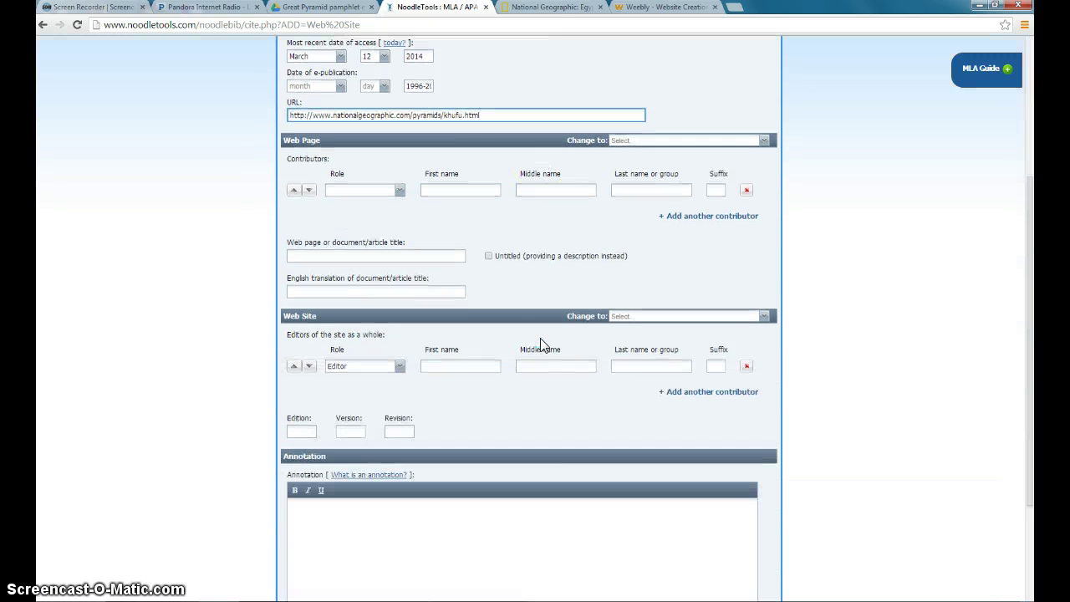
{"action": "left_click", "coordinate": [551, 8]}
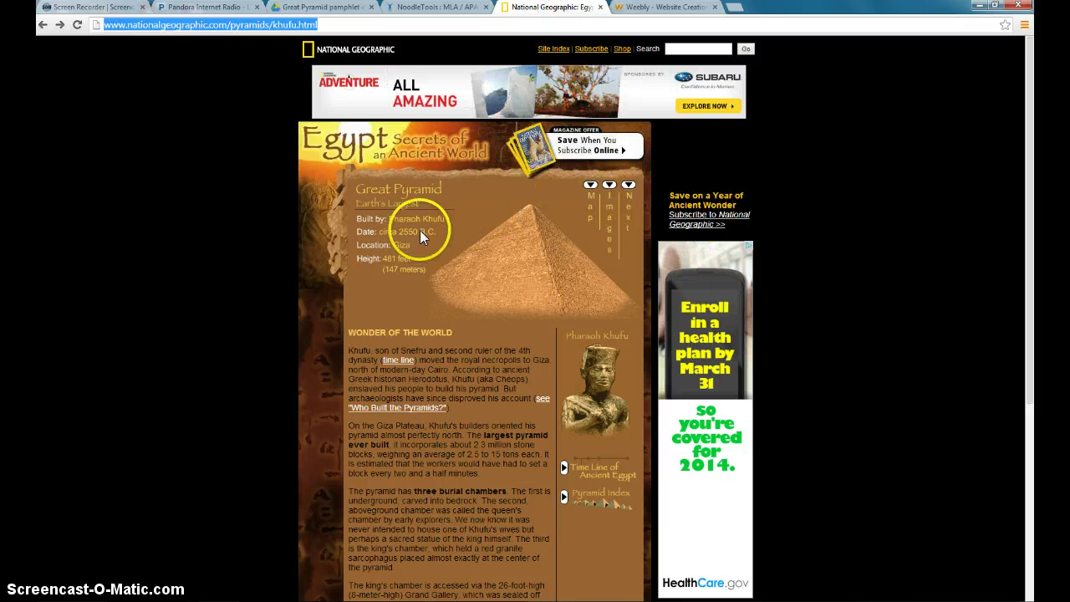
{"action": "mouse_move", "coordinate": [553, 284]}
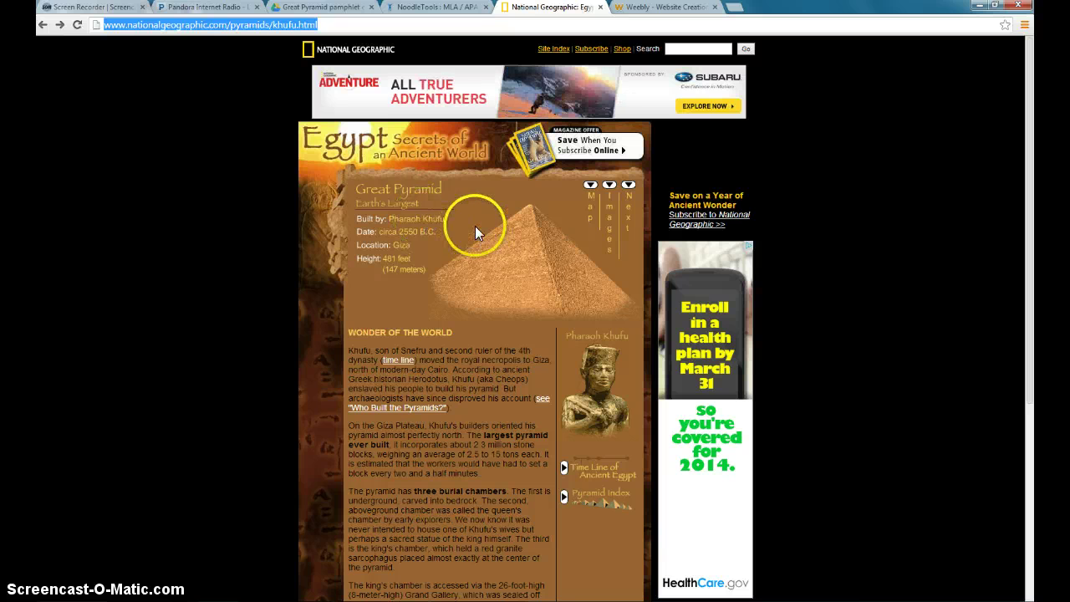
{"action": "scroll", "coordinate": [426, 225], "scroll_direction": "down", "scroll_amount": 4}
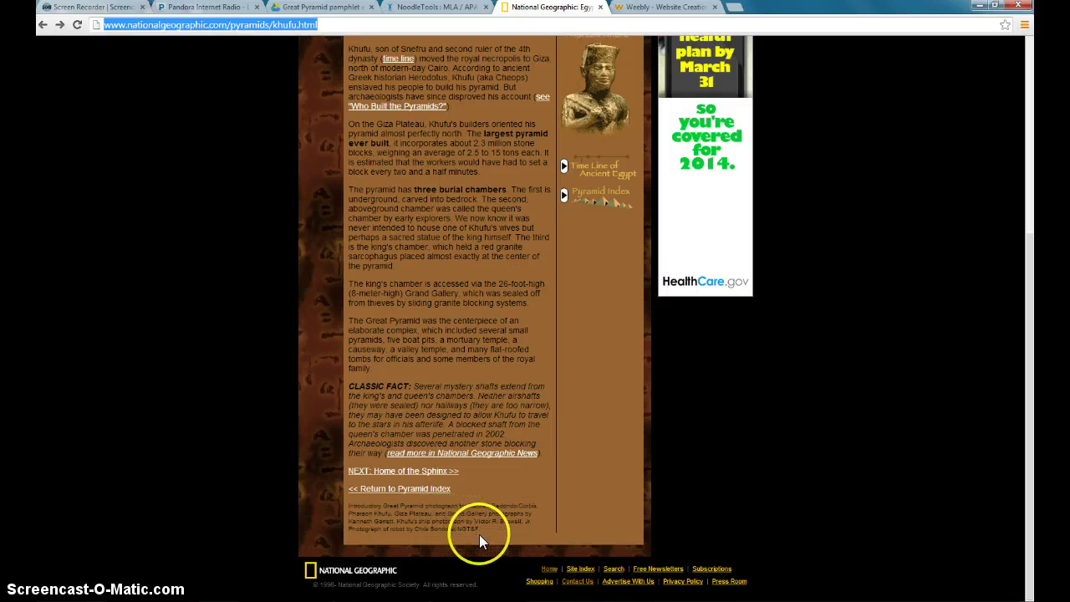
{"action": "scroll", "coordinate": [466, 530], "scroll_direction": "up", "scroll_amount": 4}
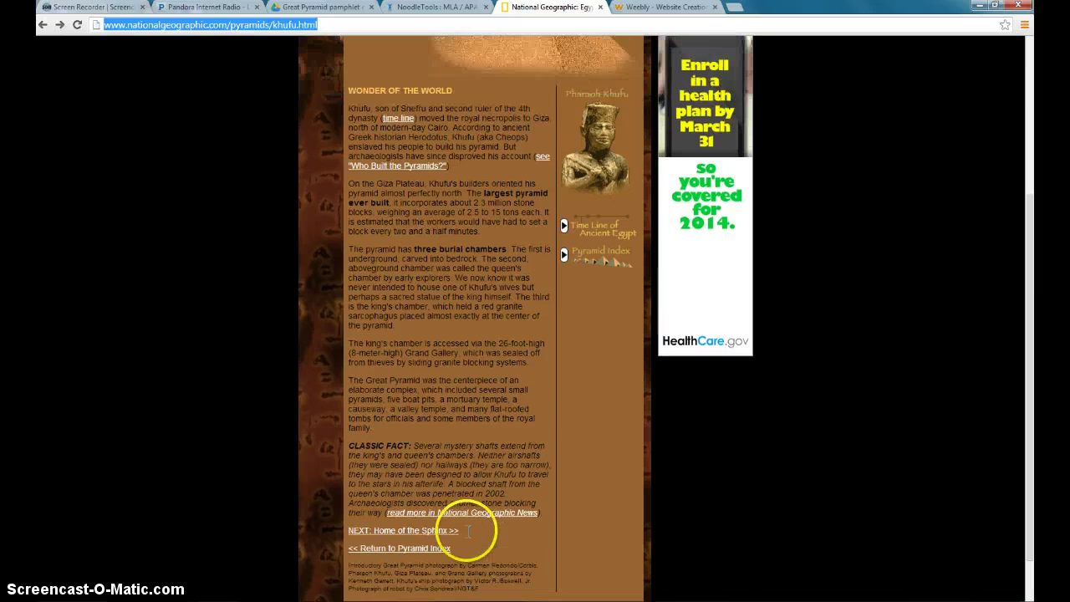
Check the heading on the National Geographic pyramid page and enter "Great Pyramid" as the citation's Web page title
{"action": "left_click", "coordinate": [452, 11]}
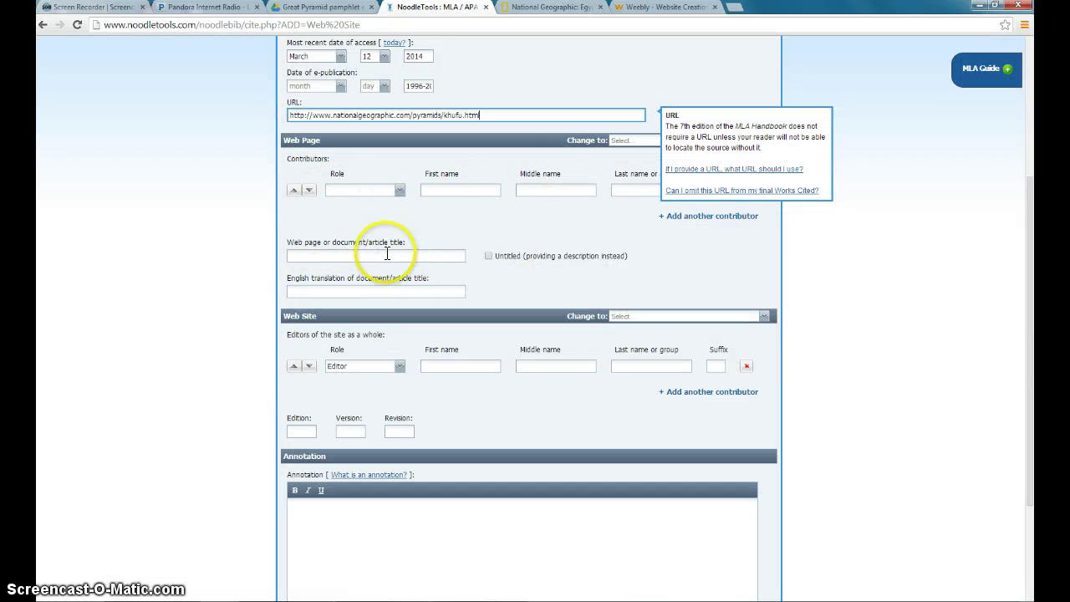
{"action": "left_click", "coordinate": [545, 12]}
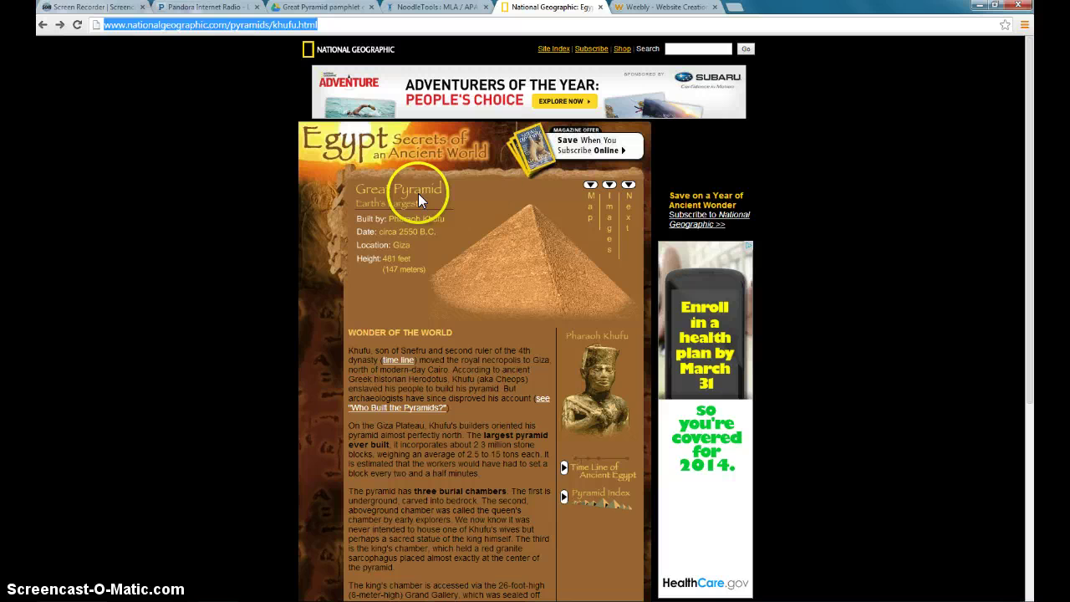
{"action": "left_click", "coordinate": [438, 10]}
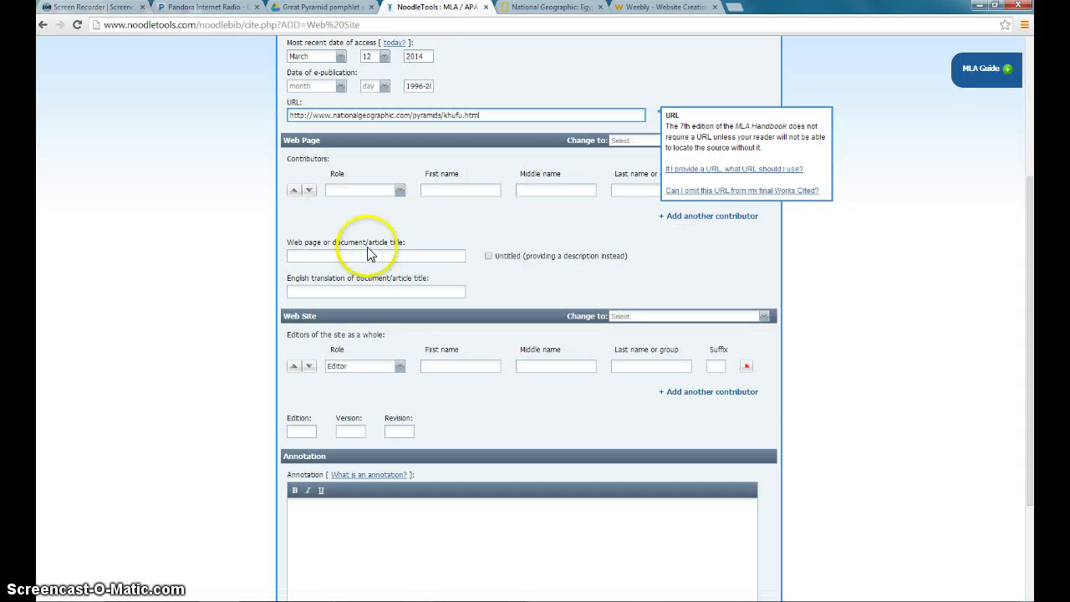
{"action": "left_click", "coordinate": [367, 247]}
{"action": "left_click", "coordinate": [377, 257]}
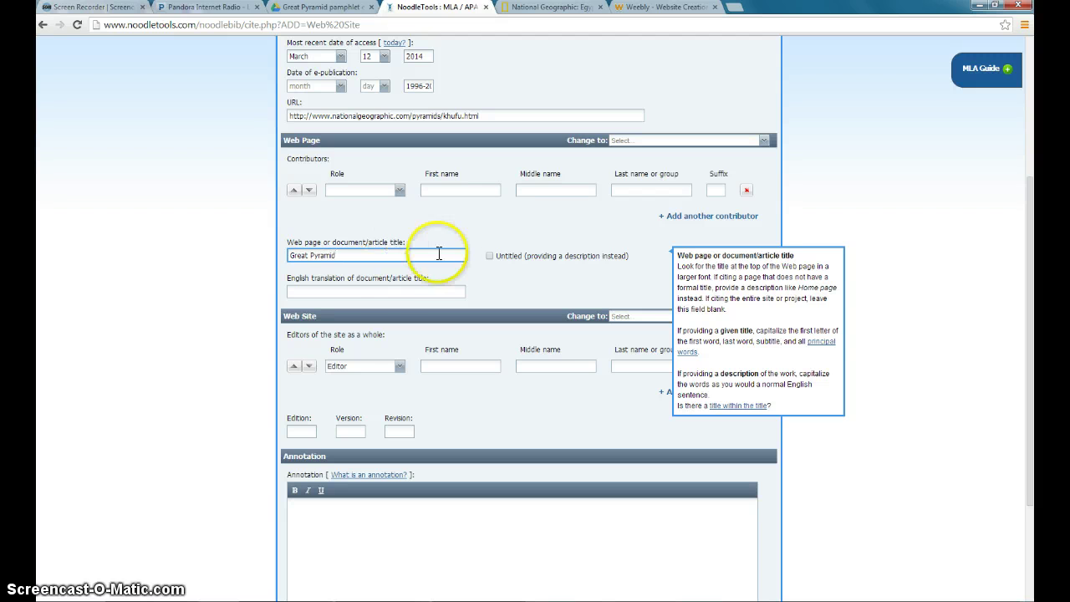
{"action": "left_click", "coordinate": [503, 284]}
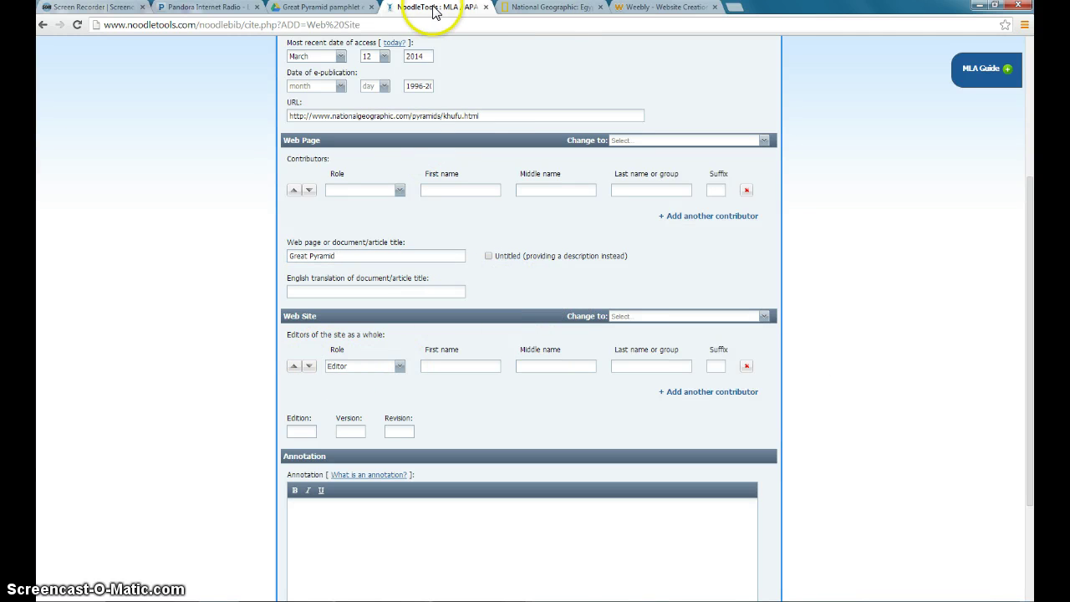
Look through the National Geographic pyramid page's footer and the Site Index page for editors of the site
{"action": "left_click", "coordinate": [551, 7]}
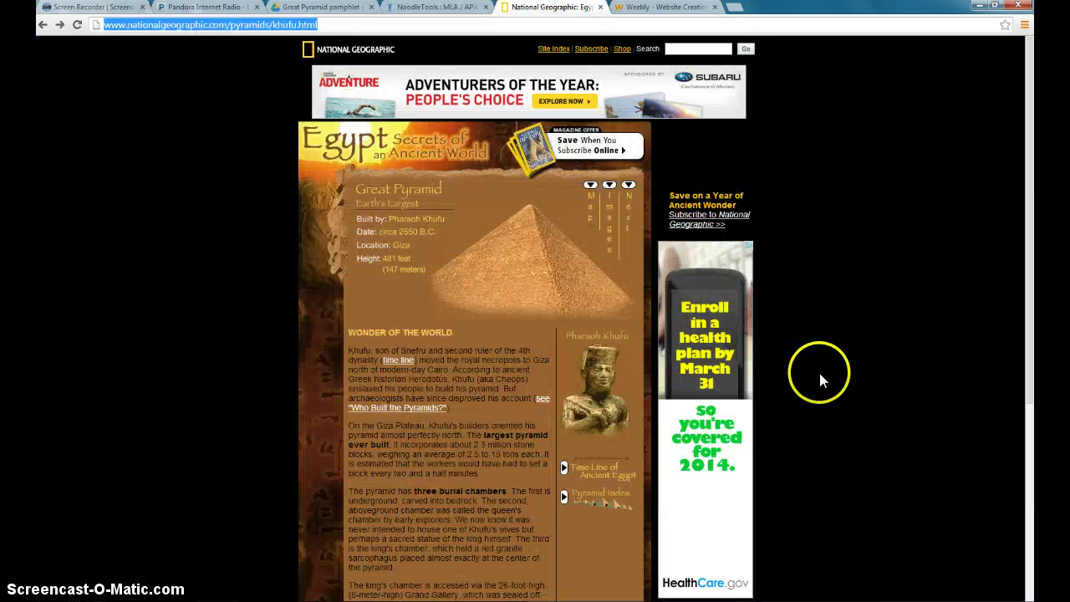
{"action": "scroll", "coordinate": [841, 380], "scroll_direction": "down", "scroll_amount": 4}
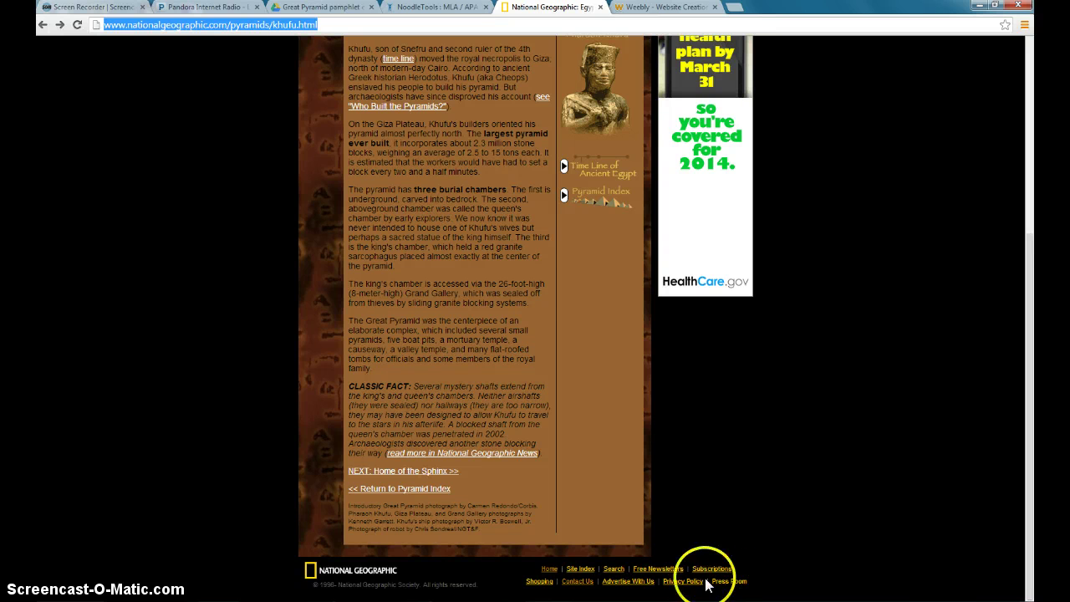
{"action": "left_click", "coordinate": [580, 570]}
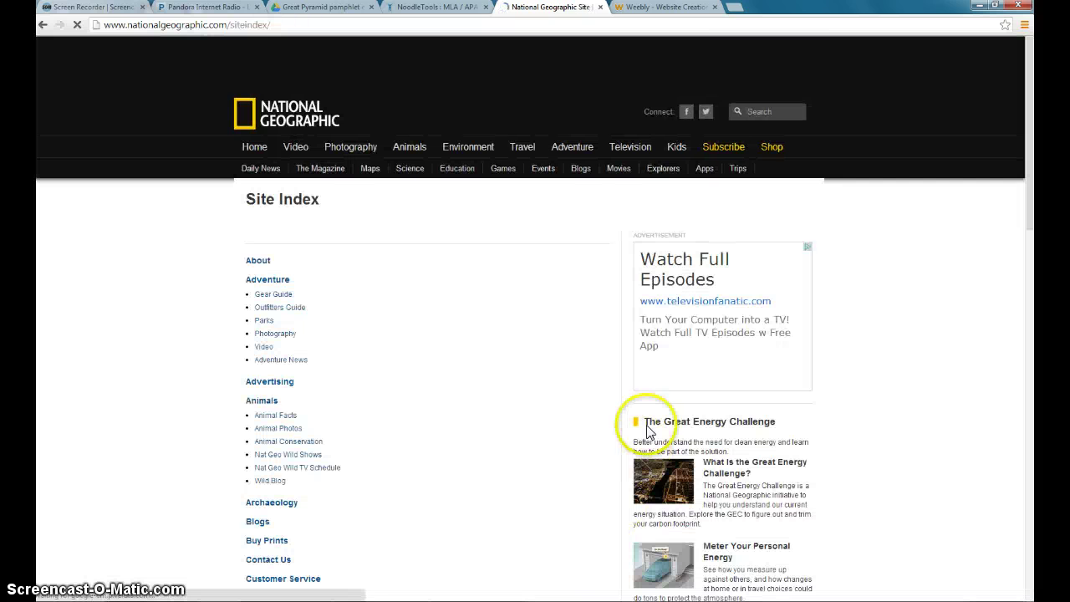
{"action": "scroll", "coordinate": [606, 445], "scroll_direction": "down", "scroll_amount": 10}
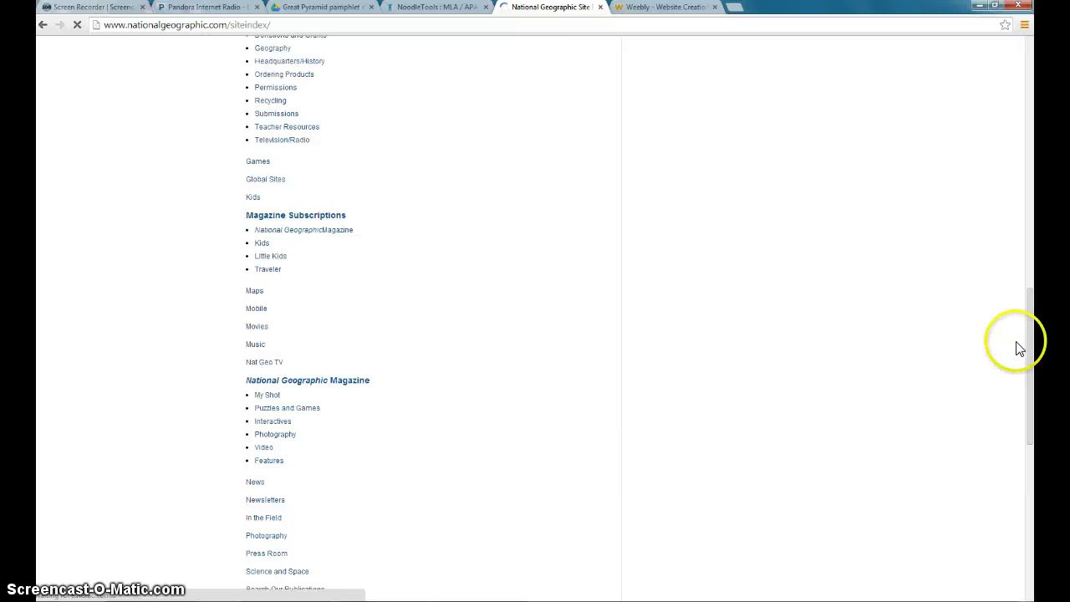
{"action": "left_click_drag", "start_coordinate": [1030, 350], "coordinate": [1032, 543]}
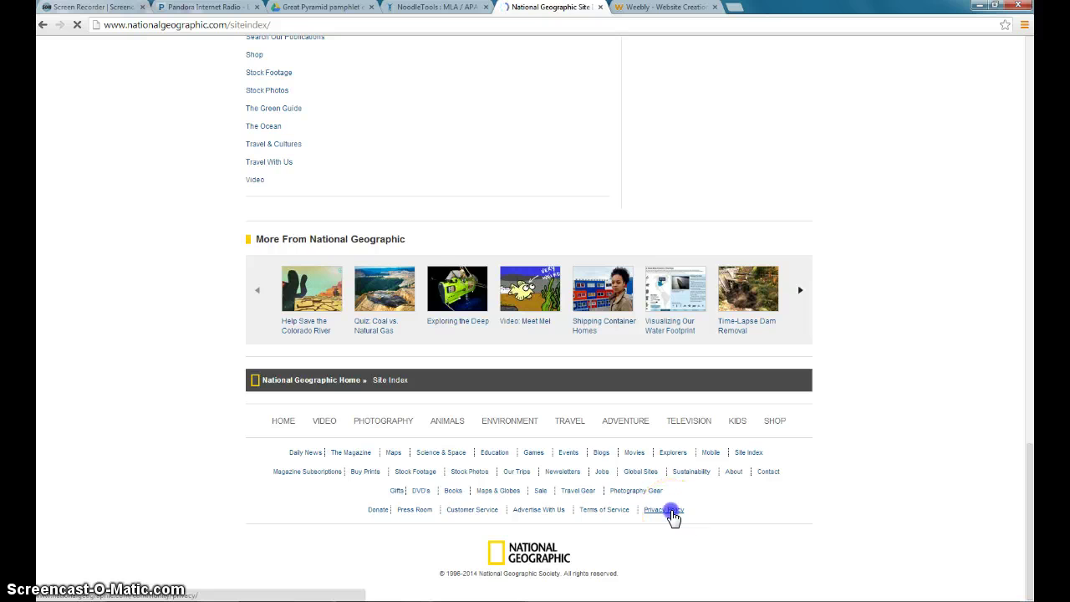
Open National Geographic's Privacy Policy page and examine its sections and contact details for editors of the site
{"action": "left_click", "coordinate": [671, 511]}
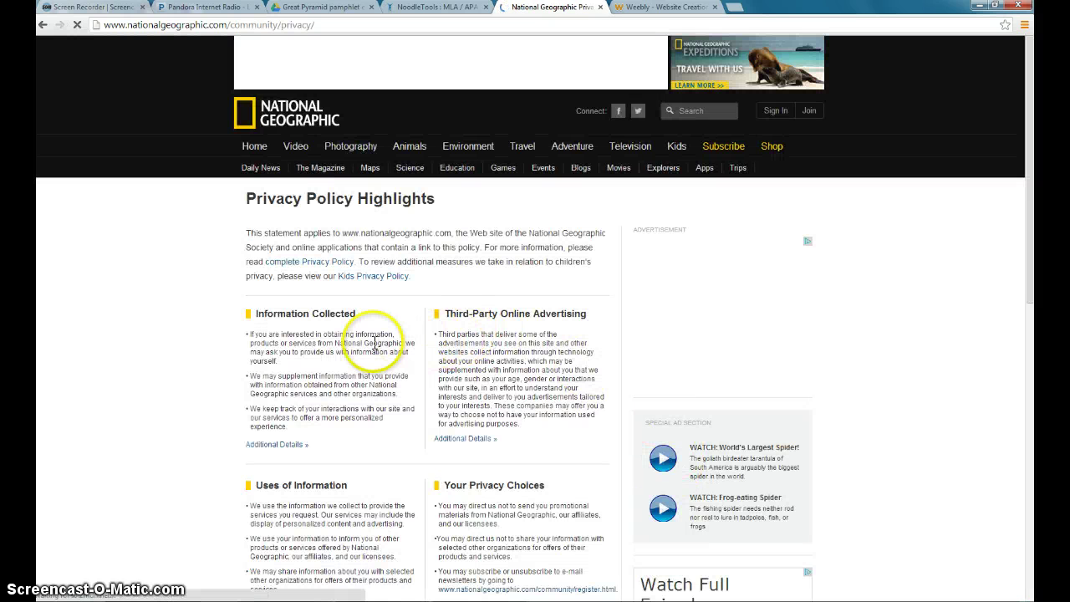
{"action": "scroll", "coordinate": [534, 544], "scroll_direction": "down", "scroll_amount": 2}
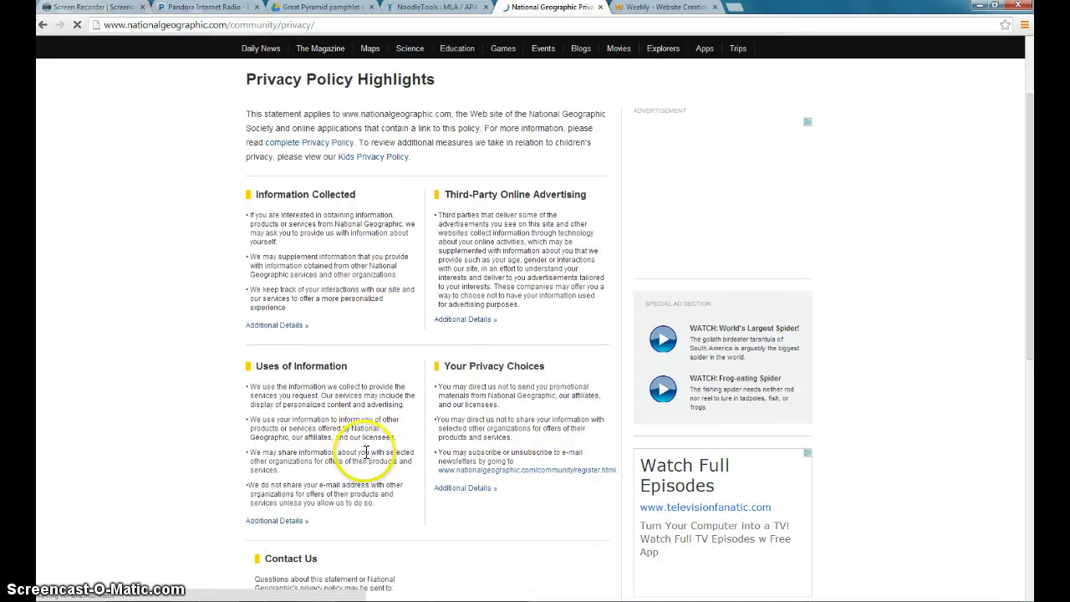
{"action": "scroll", "coordinate": [363, 452], "scroll_direction": "down", "scroll_amount": 1}
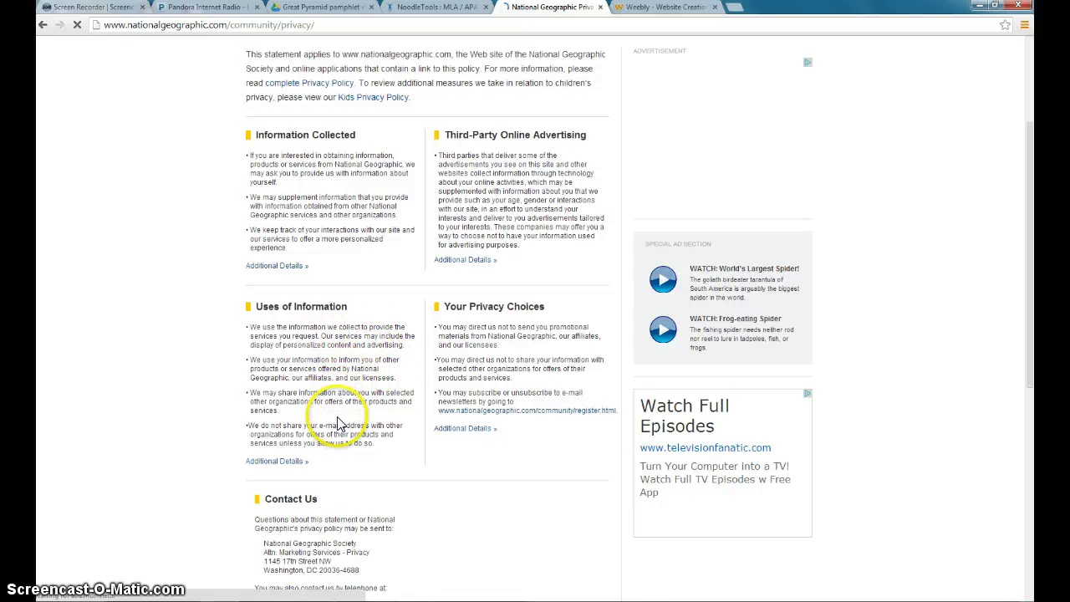
{"action": "scroll", "coordinate": [458, 506], "scroll_direction": "down", "scroll_amount": 3}
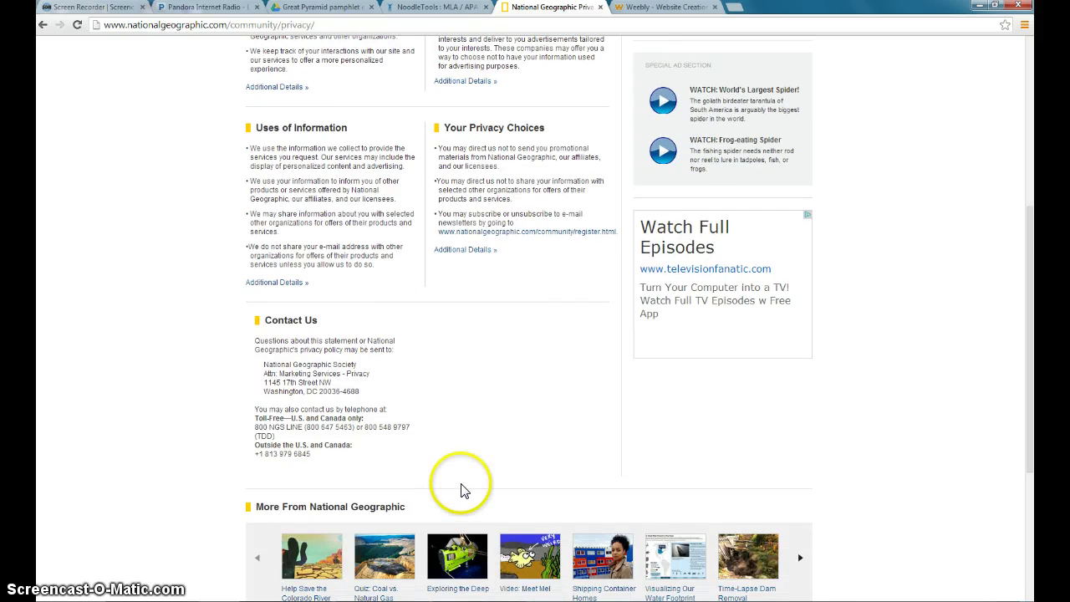
{"action": "scroll", "coordinate": [461, 489], "scroll_direction": "down", "scroll_amount": 1}
{"action": "scroll", "coordinate": [479, 496], "scroll_direction": "up", "scroll_amount": 2}
{"action": "scroll", "coordinate": [481, 497], "scroll_direction": "up", "scroll_amount": 4}
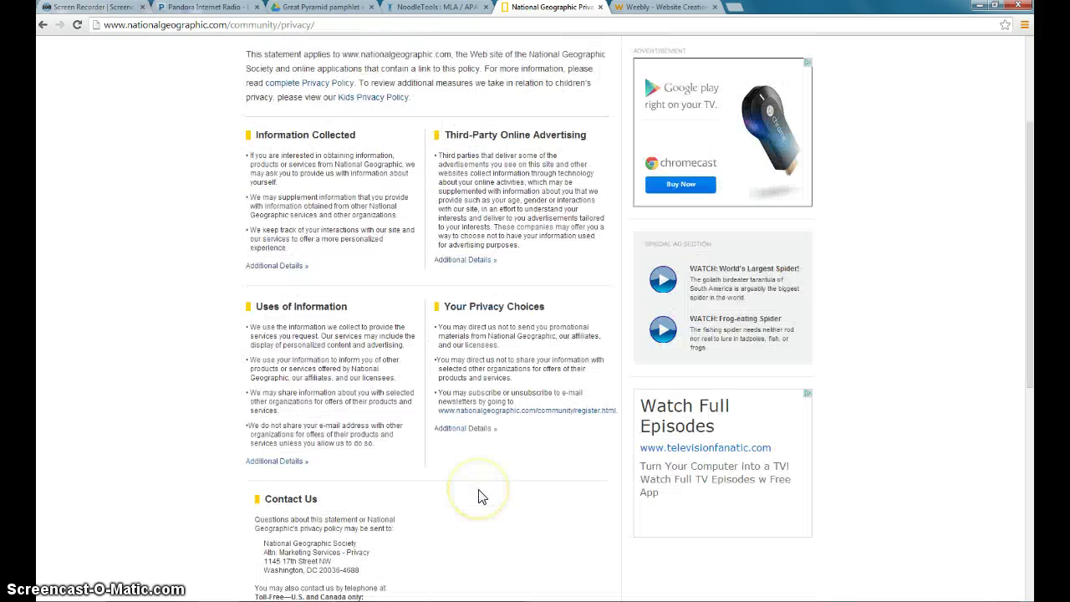
Return to the NoodleTools citation form and submit the completed Great Pyramid web page citation
{"action": "left_click", "coordinate": [439, 8]}
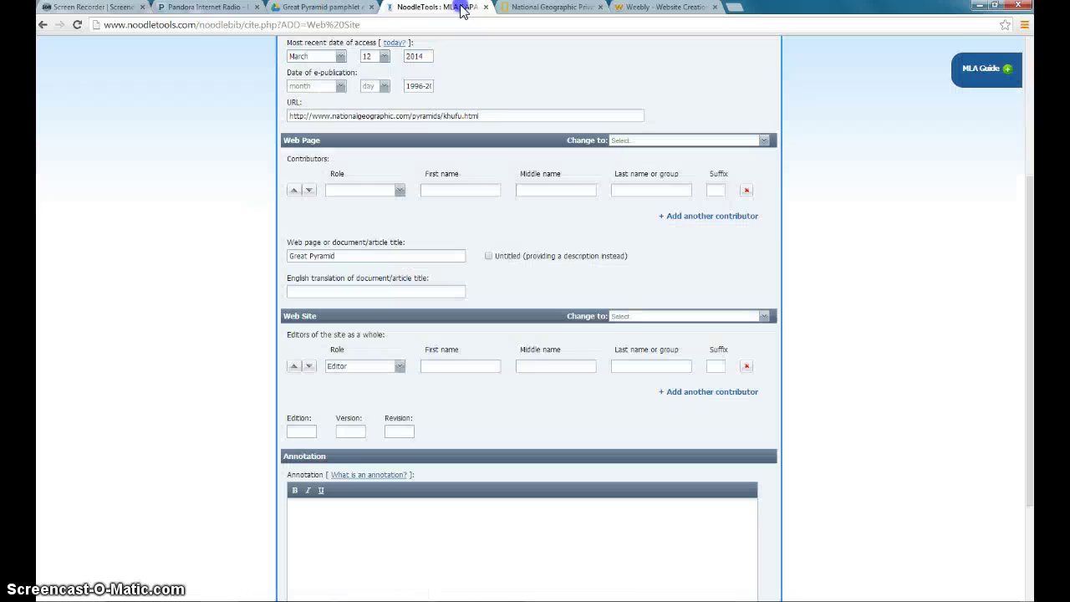
{"action": "scroll", "coordinate": [487, 444], "scroll_direction": "down", "scroll_amount": 3}
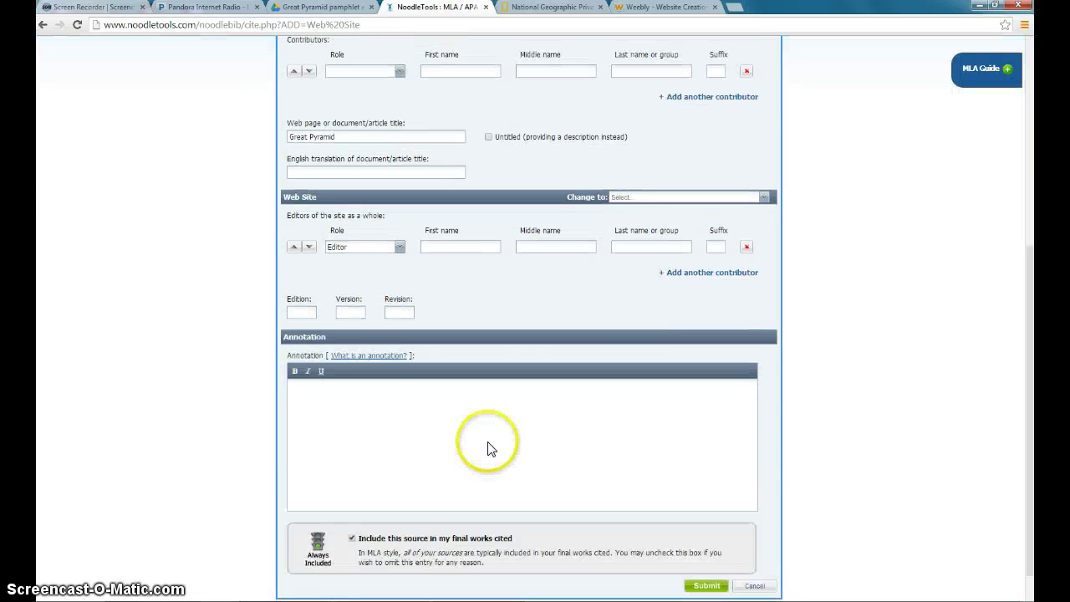
{"action": "left_click", "coordinate": [704, 545]}
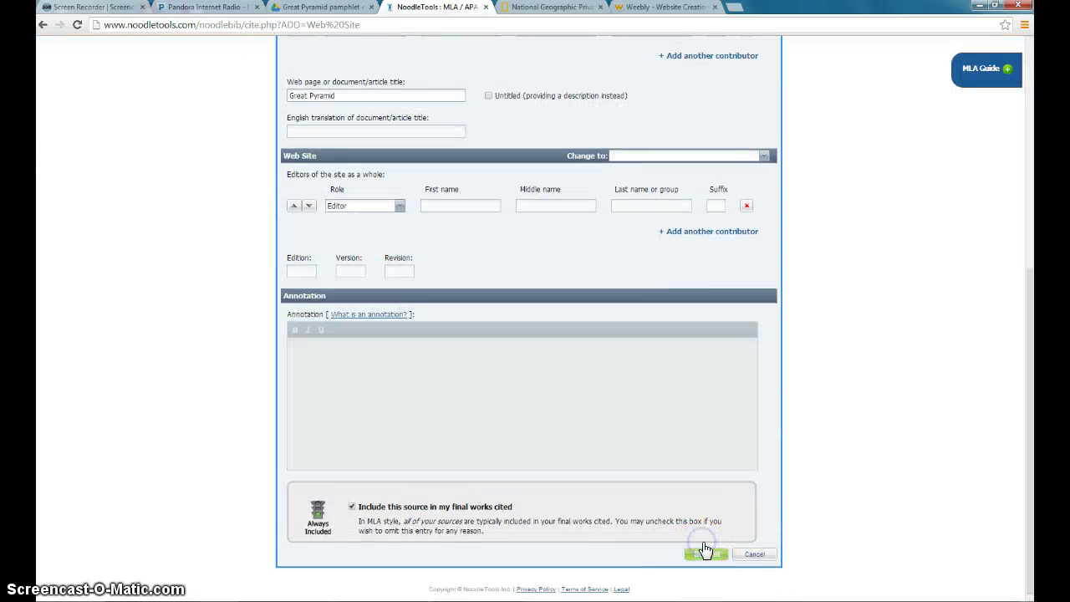